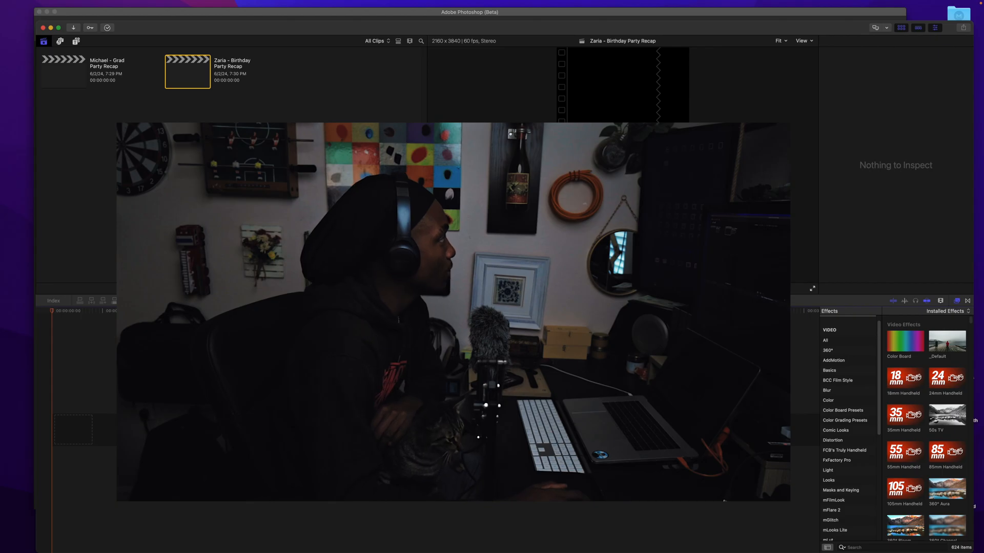
Step: Select the photos from A7S01078.JPG to A7S01905.JPG in the birthday party folder and add them to the empty project timeline
key(super+space)
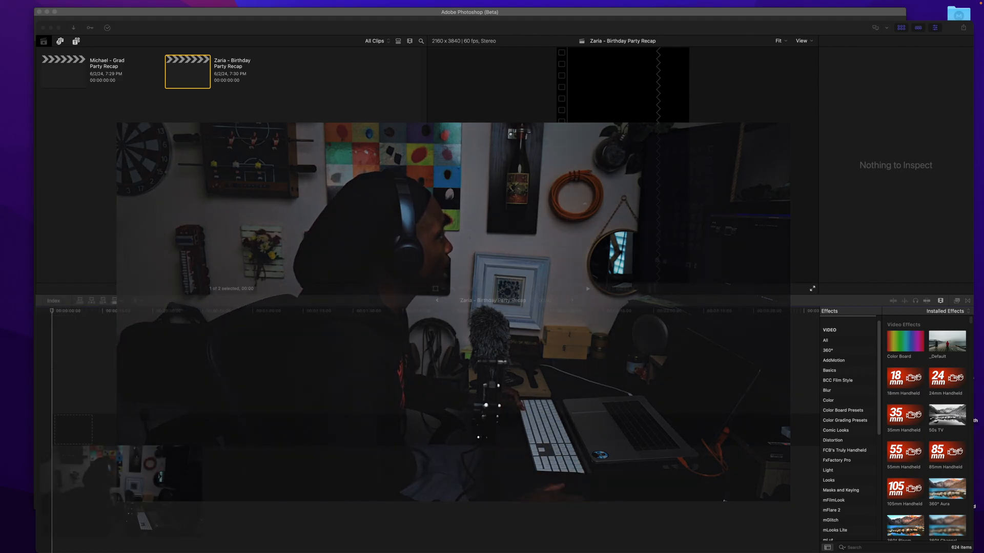
drag(0, 0, 405, 72)
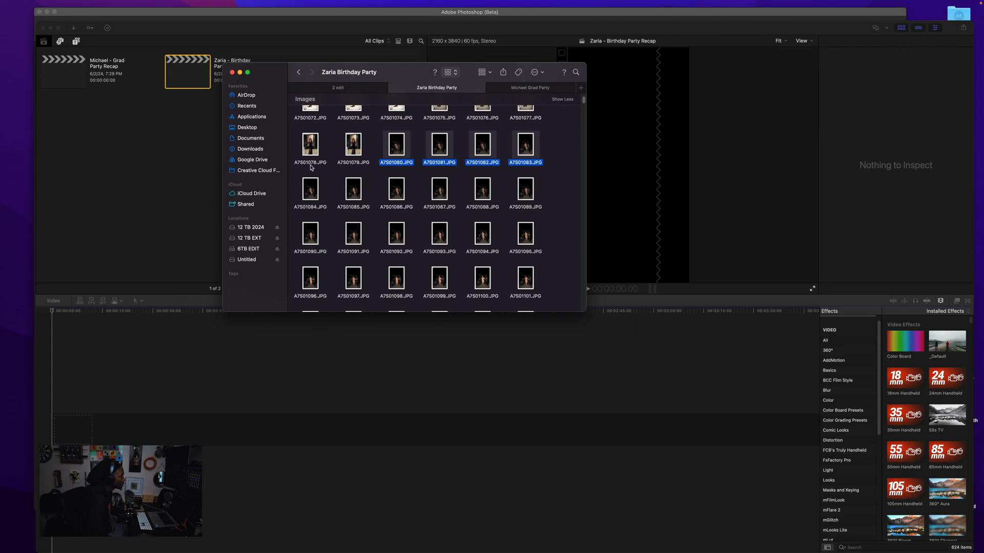
drag(311, 172, 532, 298)
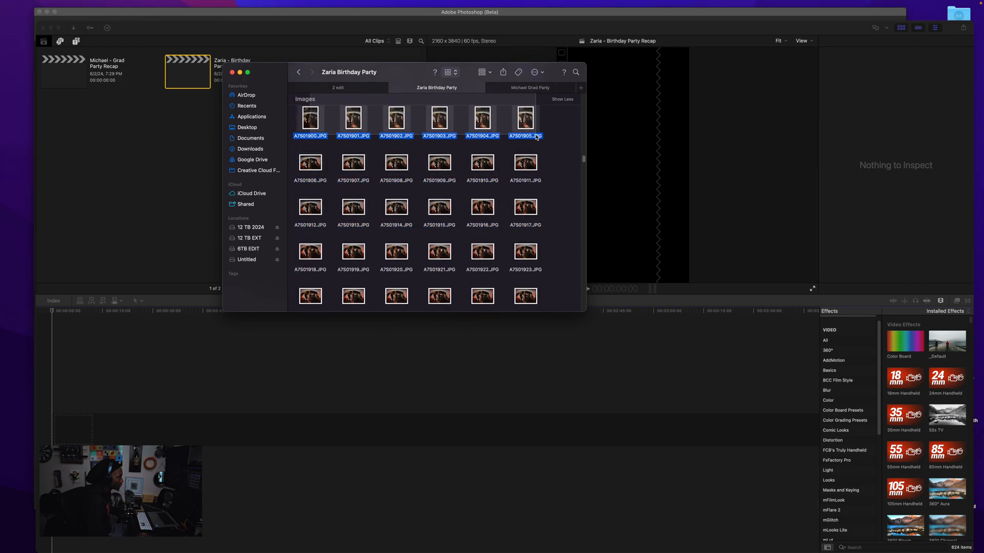
drag(309, 123, 147, 432)
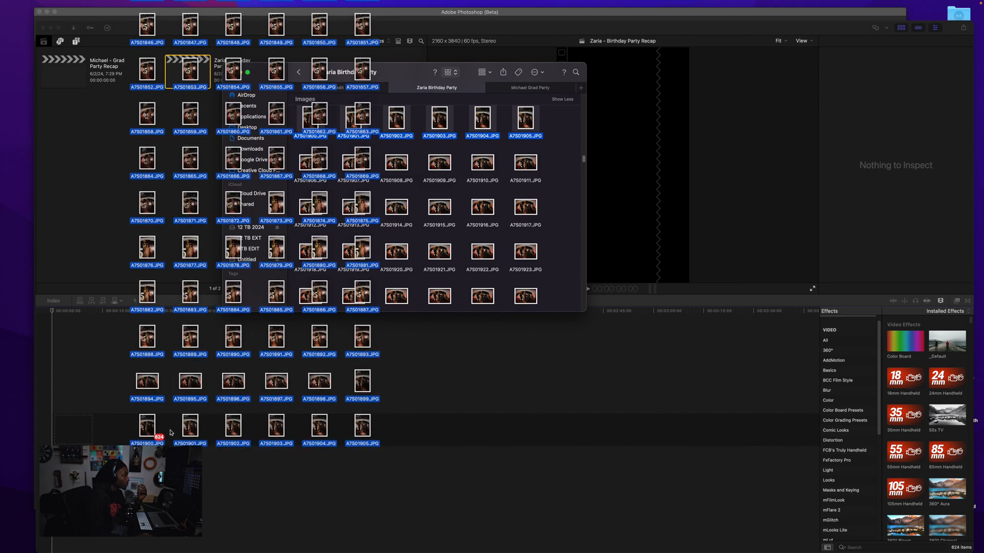
drag(147, 431, 140, 434)
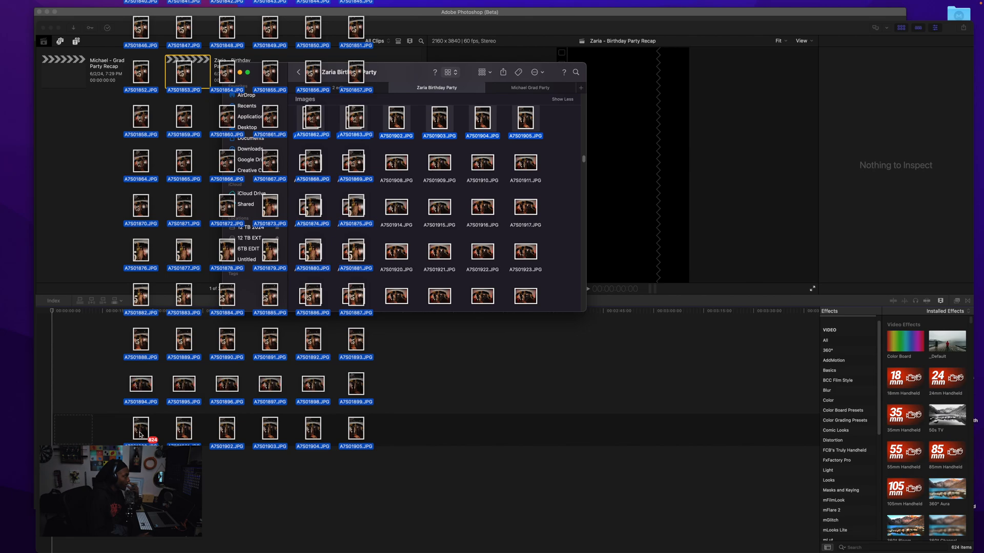
drag(140, 434, 121, 438)
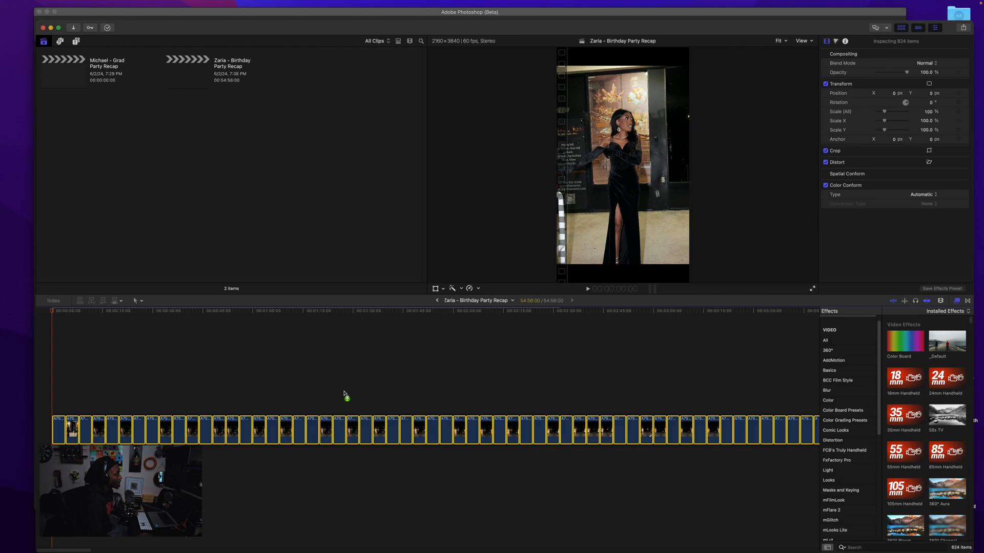
Step: Delete the first two photos at the start of the timeline
click(258, 376)
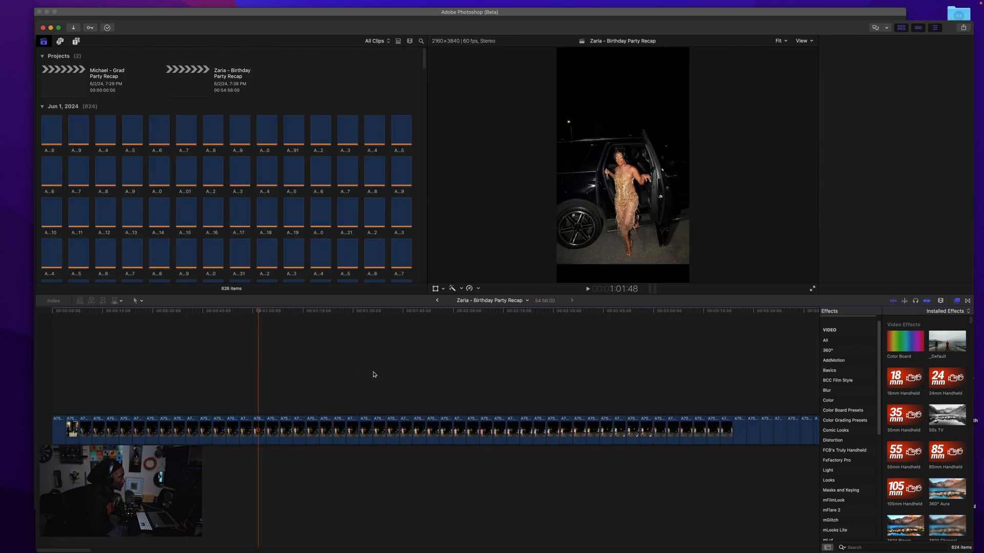
click(278, 371)
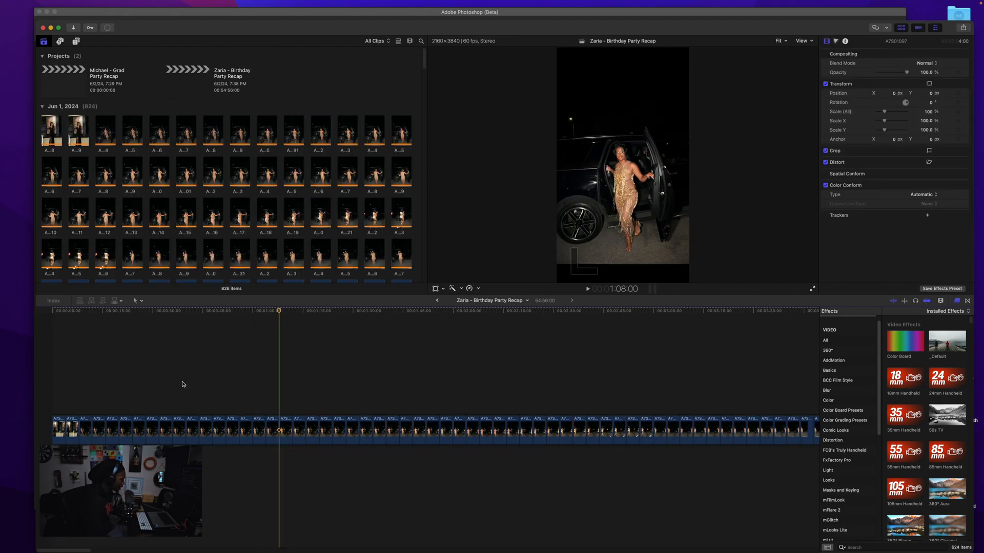
click(78, 403)
drag(77, 405, 57, 427)
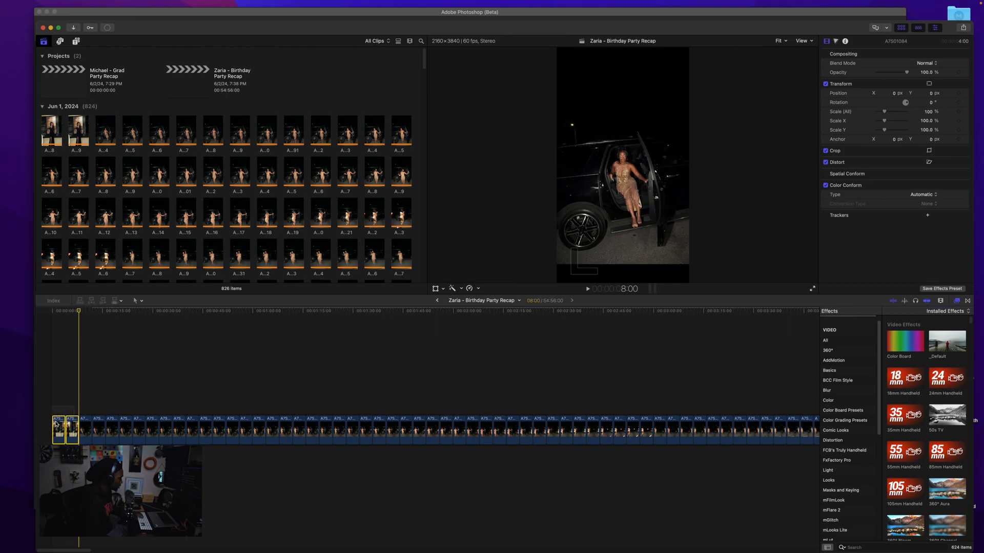
key(Delete)
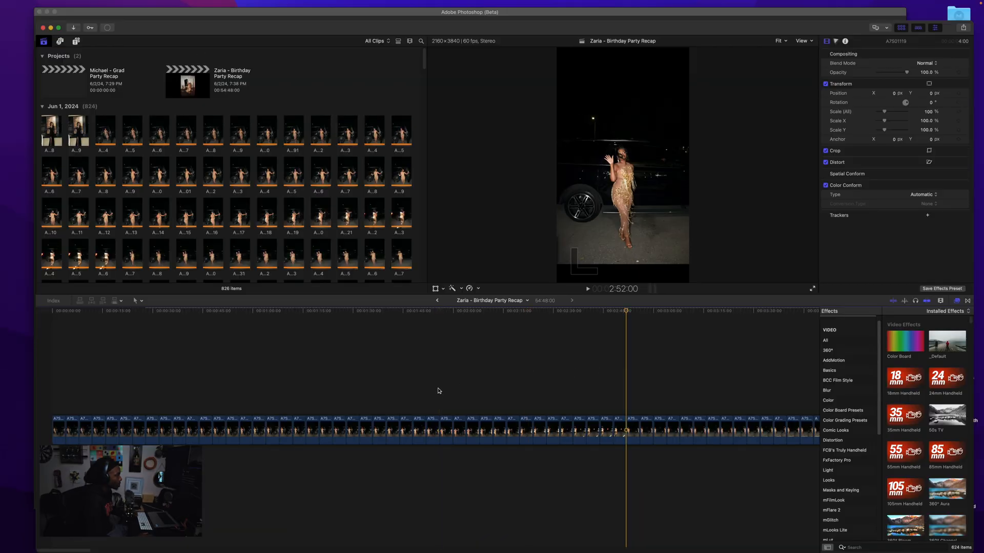
Step: Select every photo in the timeline and set their duration to 10 frames
click(438, 391)
key(space)
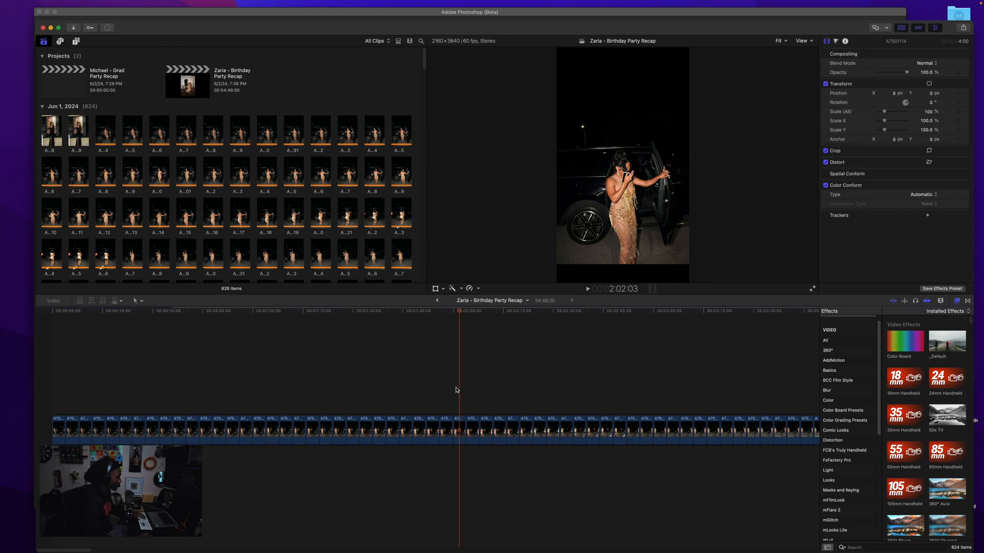
key(shift+z)
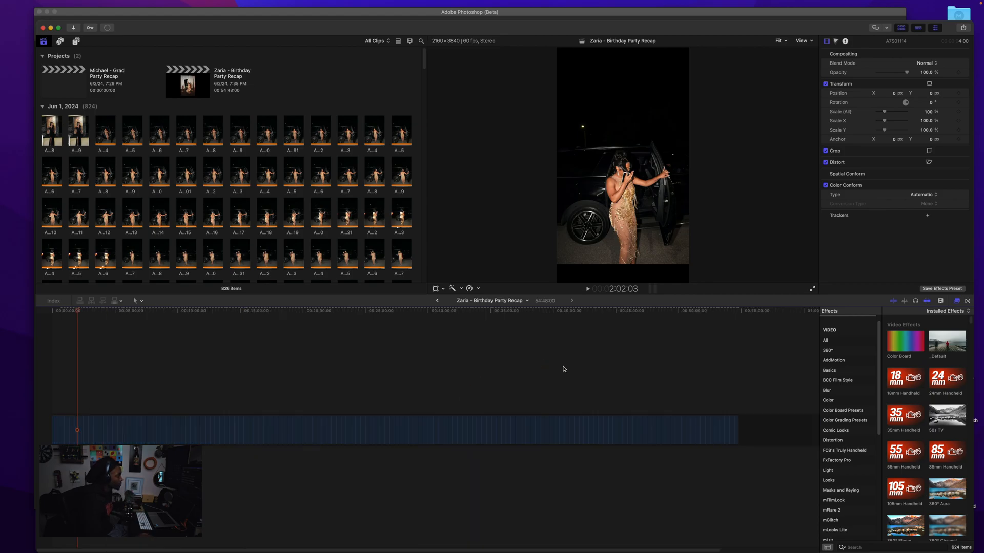
drag(754, 360, 52, 449)
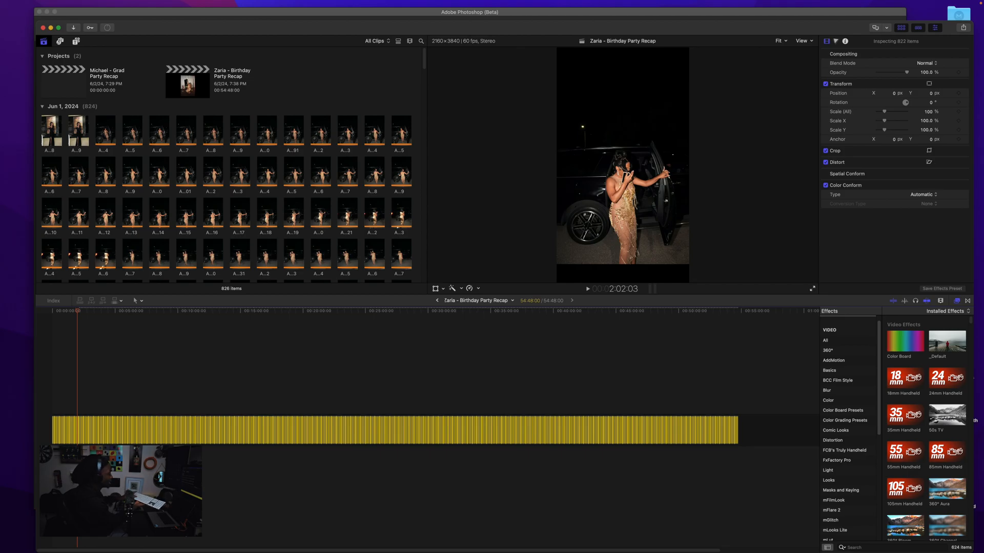
key(ctrl+d)
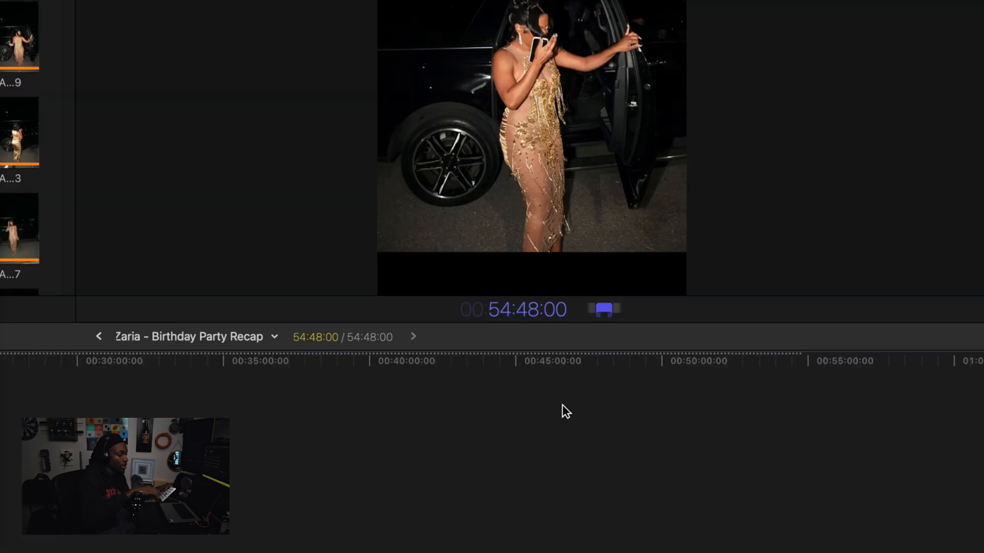
text(10)
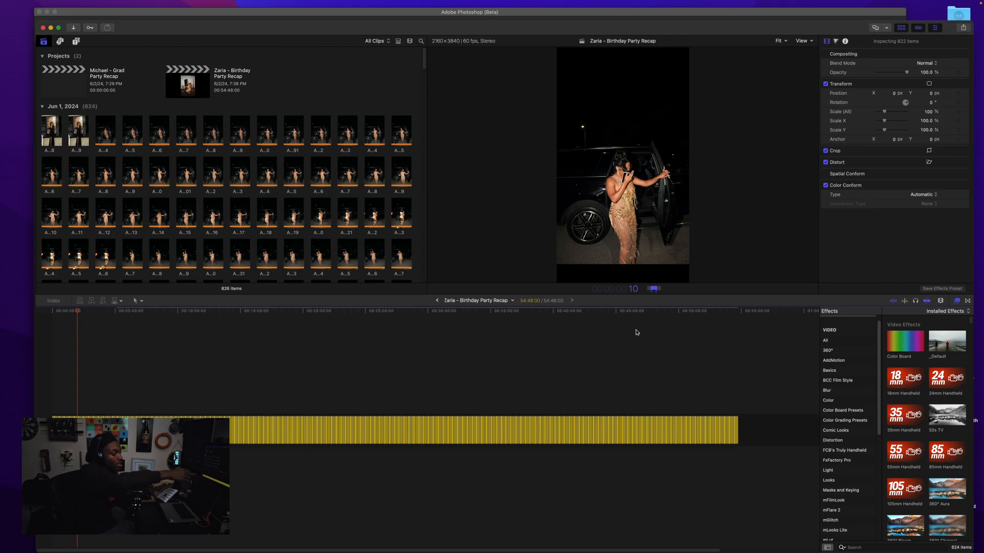
key(Return)
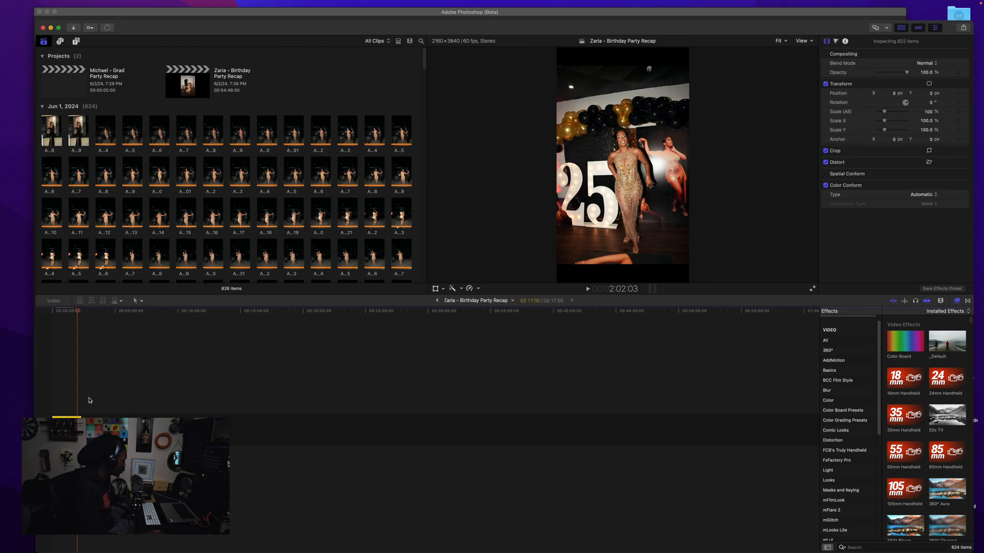
Step: Set the duration of all timeline photos to 10 seconds each and play the sequence from the start
key(ctrl+d)
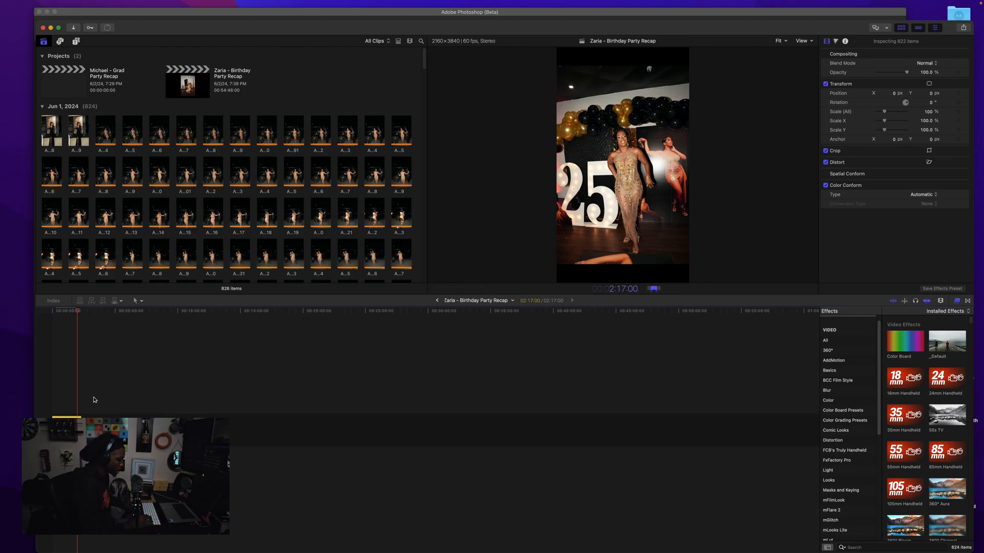
text(1)
key(Return)
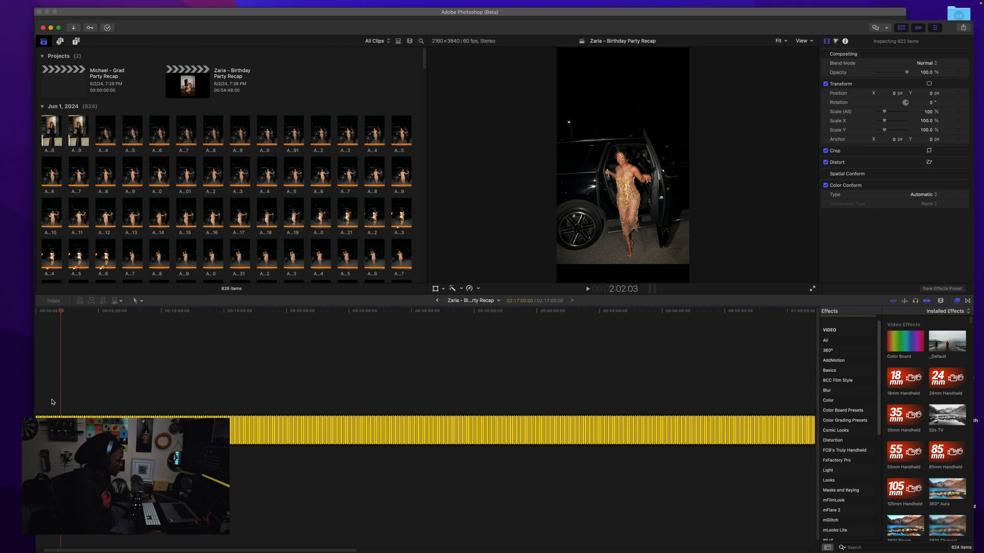
scroll(89, 406, left, 3)
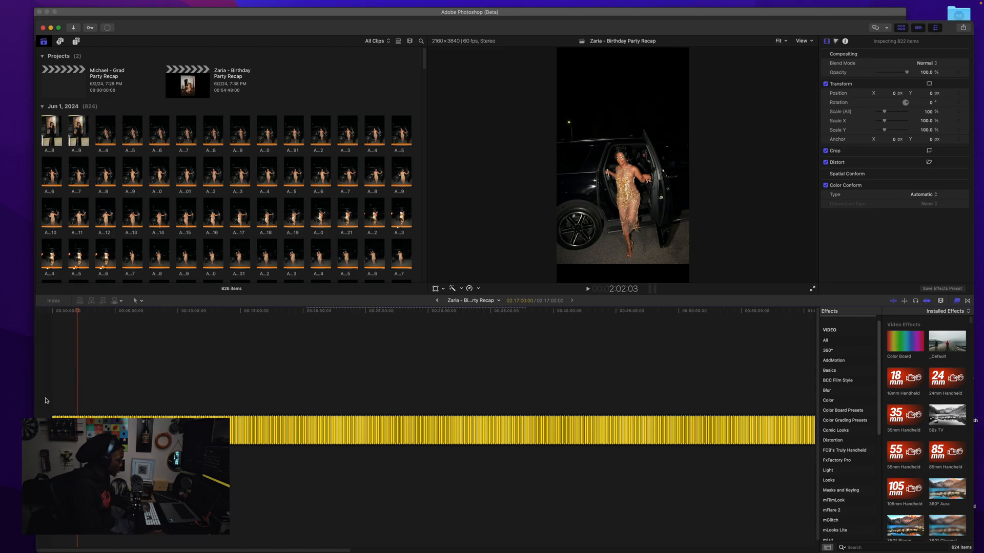
key(super+equal)
key(super+equal)
key(super+equal)
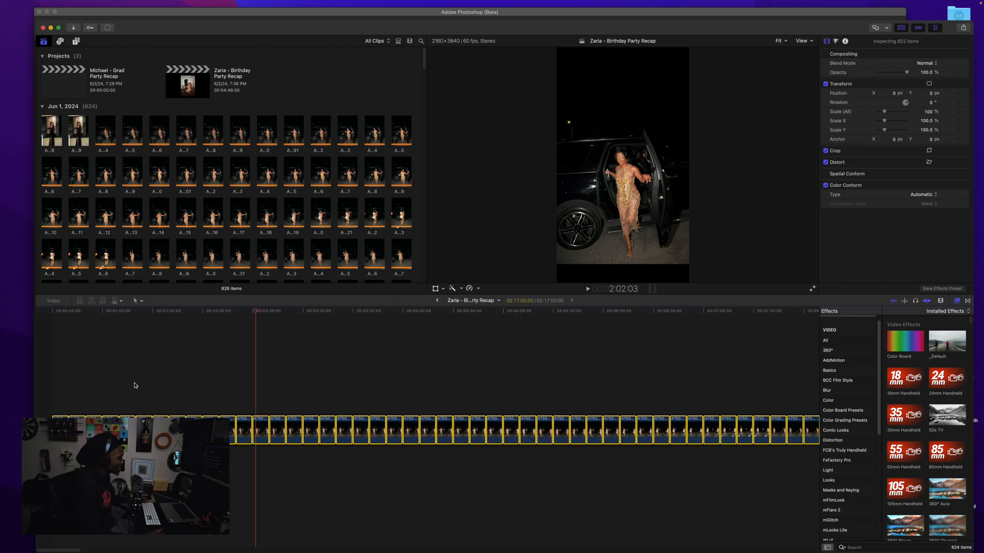
click(51, 387)
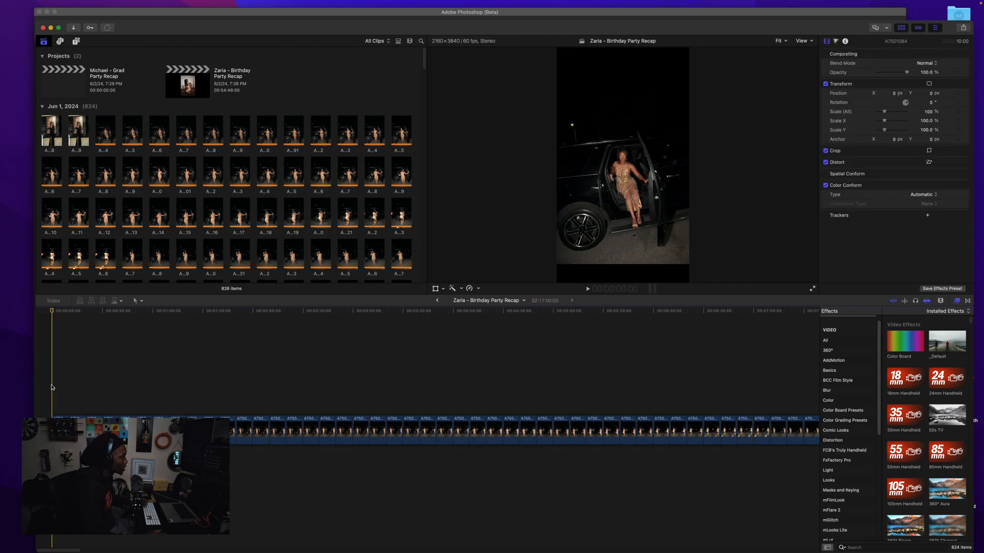
key(space)
Step: Select all photos in the timeline and set their duration to 30 frames each
key(super+minus)
key(super+minus)
key(super+minus)
key(super+minus)
key(super+minus)
key(super+minus)
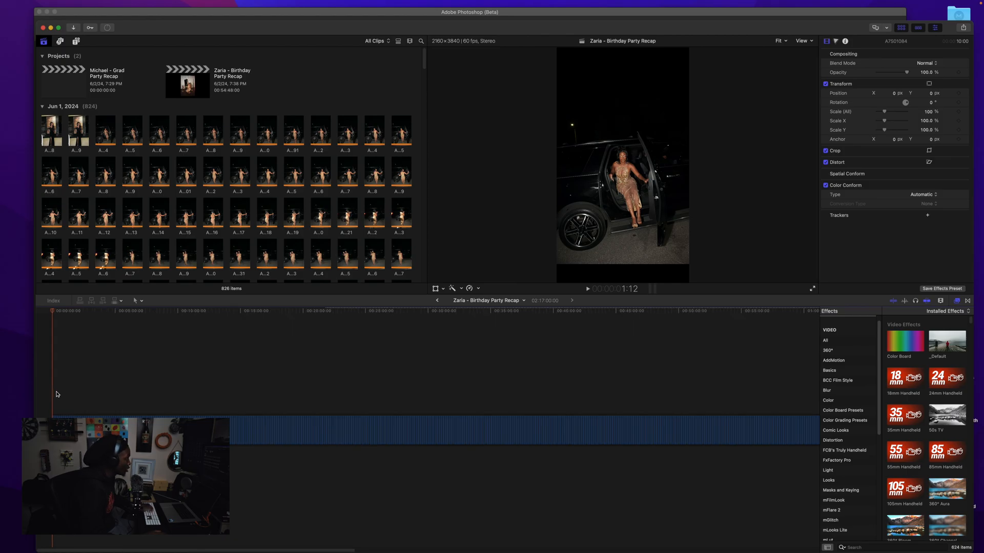
drag(49, 386, 292, 443)
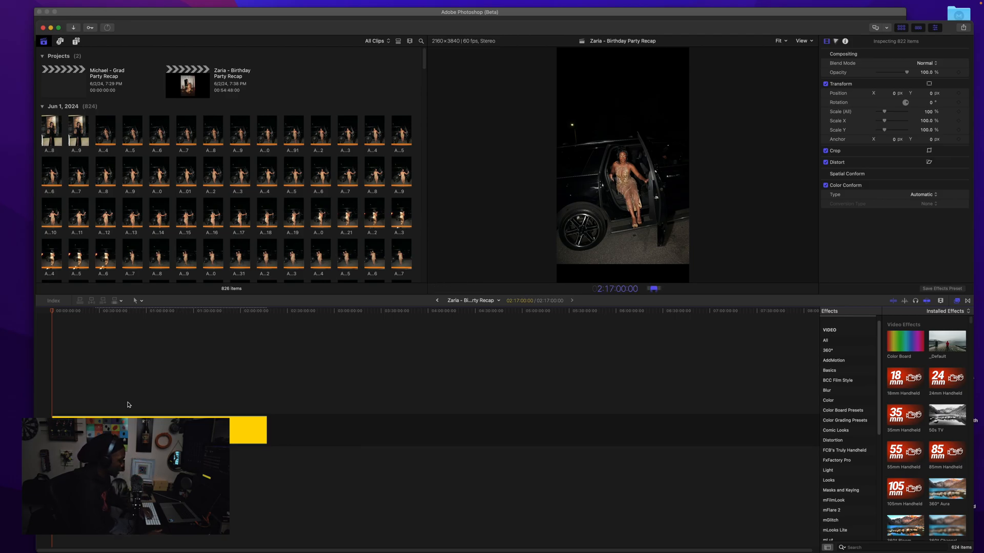
key(Return)
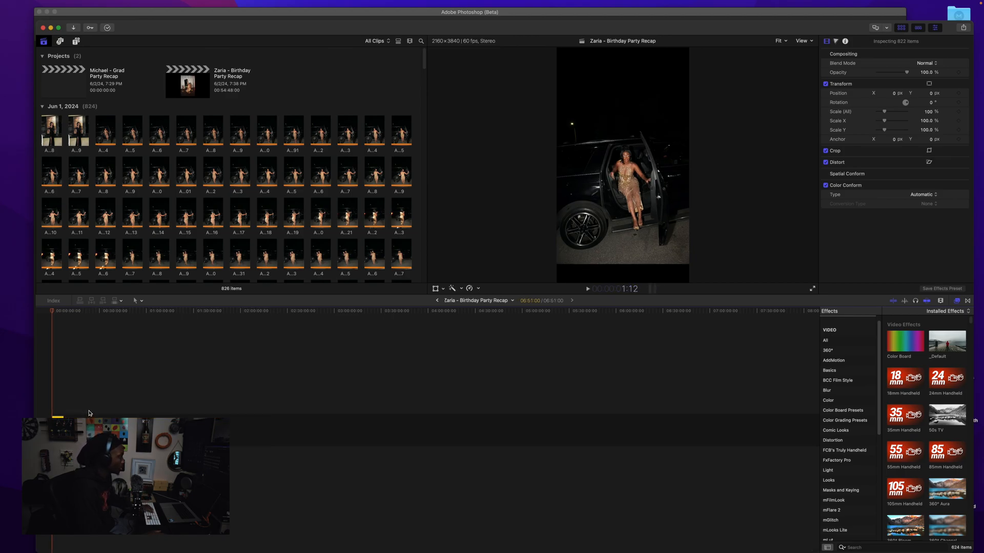
Step: Check the photo sequence at several points of the timeline and play it from the start
click(59, 401)
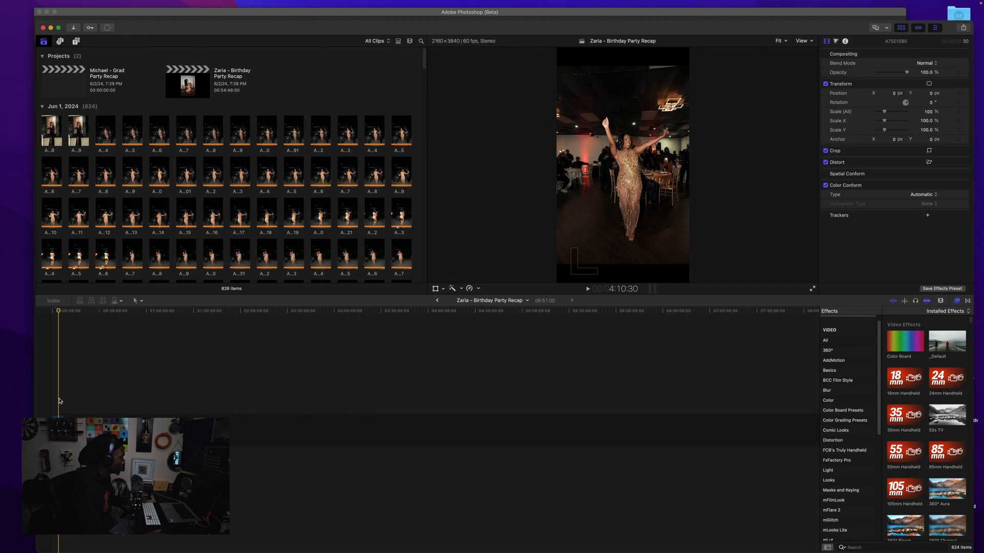
click(56, 399)
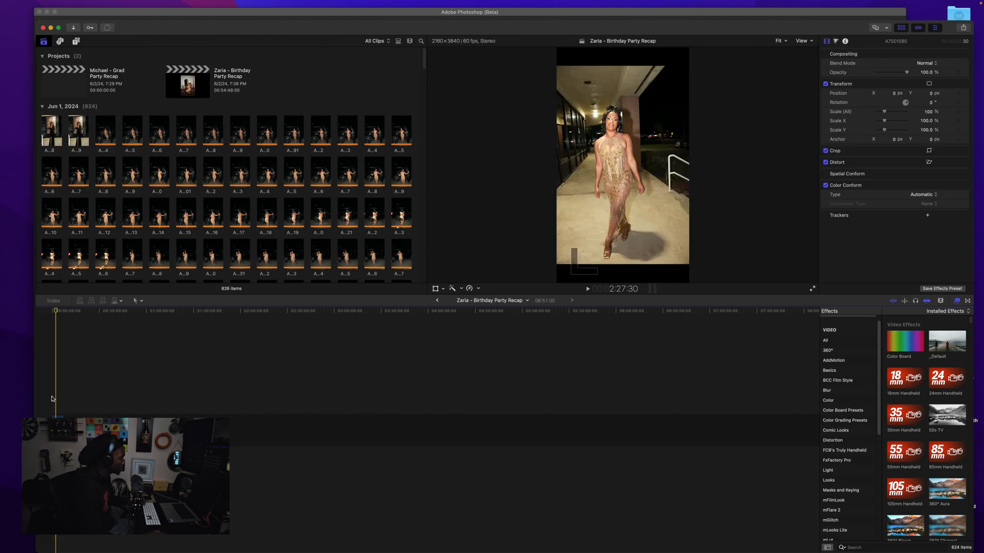
click(52, 397)
key(space)
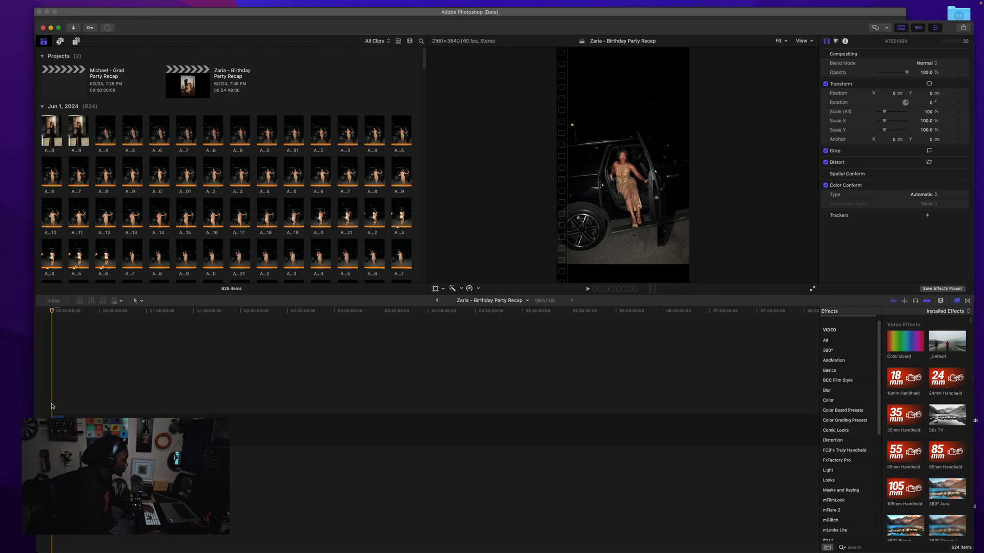
click(57, 406)
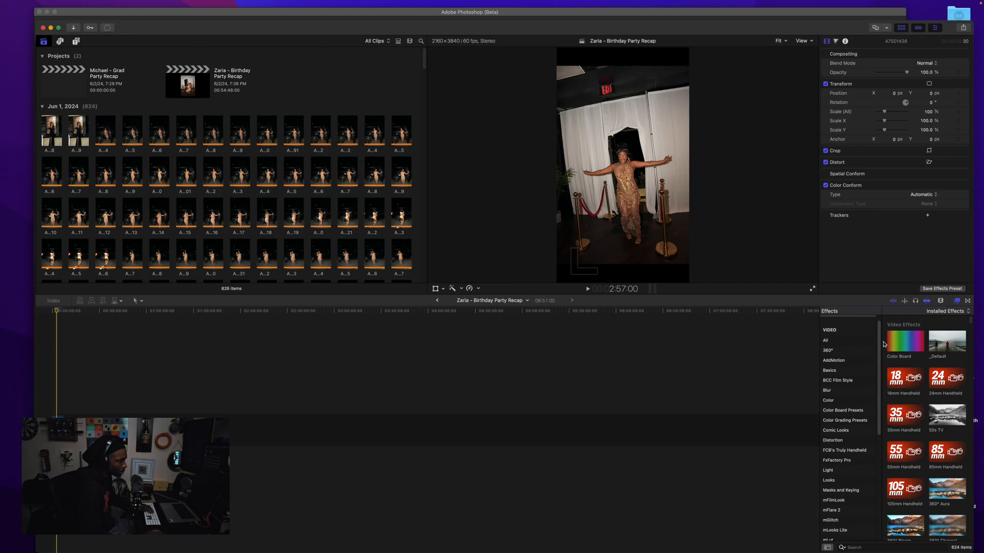
Step: Make the timeline clips slightly taller and adjust the timeline zoom to spread out the photo sequence
click(939, 301)
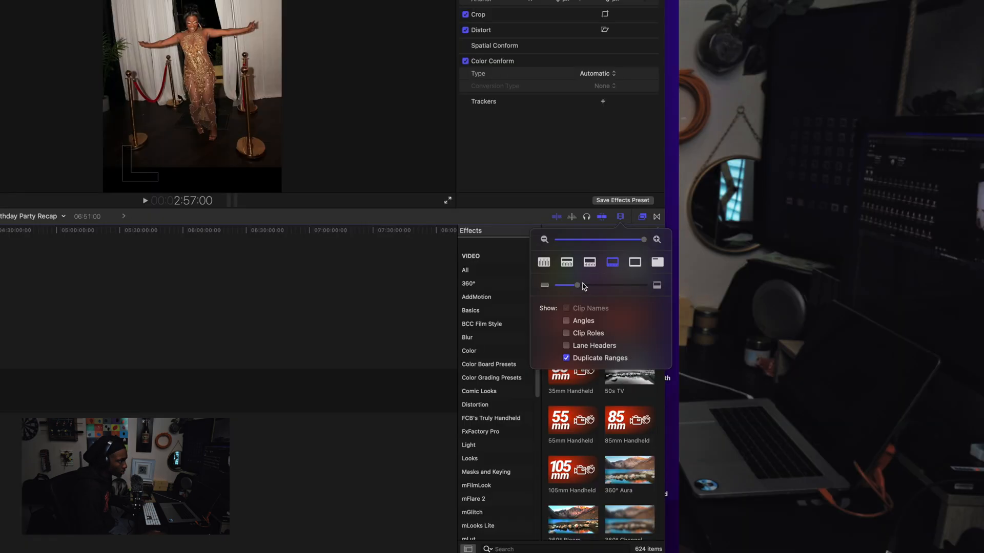
drag(914, 352, 909, 354)
mouse_move(578, 288)
mouse_down()
mouse_move(599, 293)
mouse_move(589, 294)
mouse_up()
drag(643, 240, 614, 248)
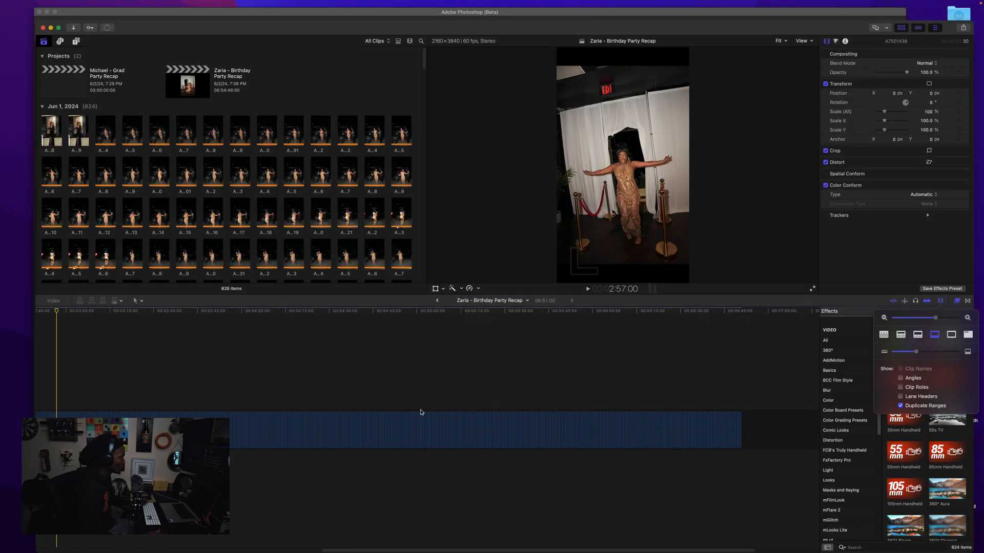
Step: Return the playhead to the start of the timeline with the first photos shown enlarged
click(42, 378)
click(93, 378)
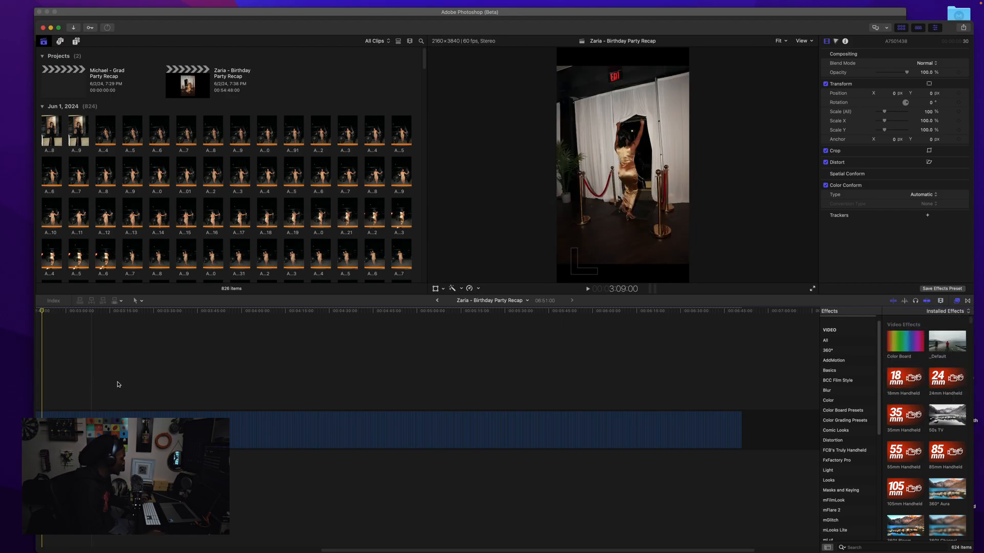
scroll(118, 384, left, 3)
scroll(119, 384, left, 5)
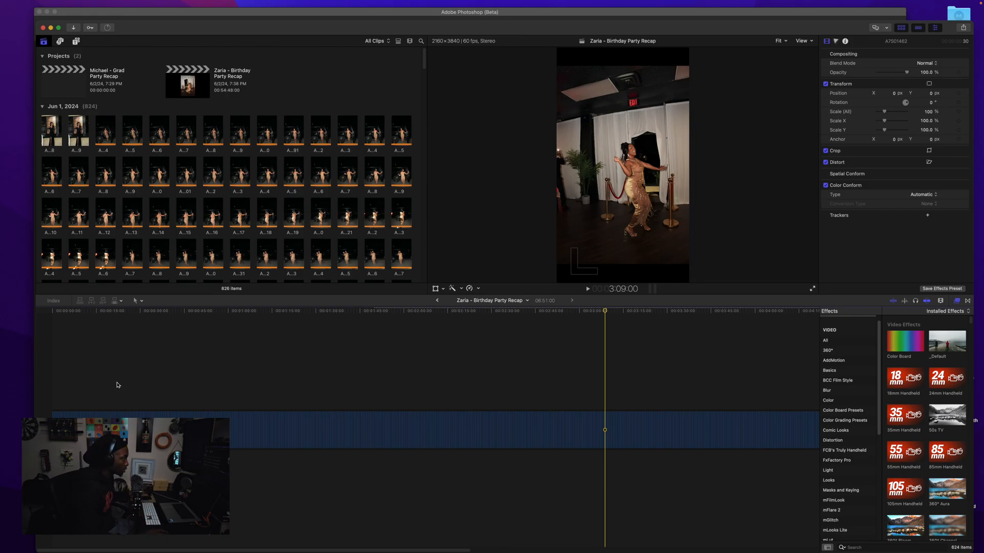
click(51, 373)
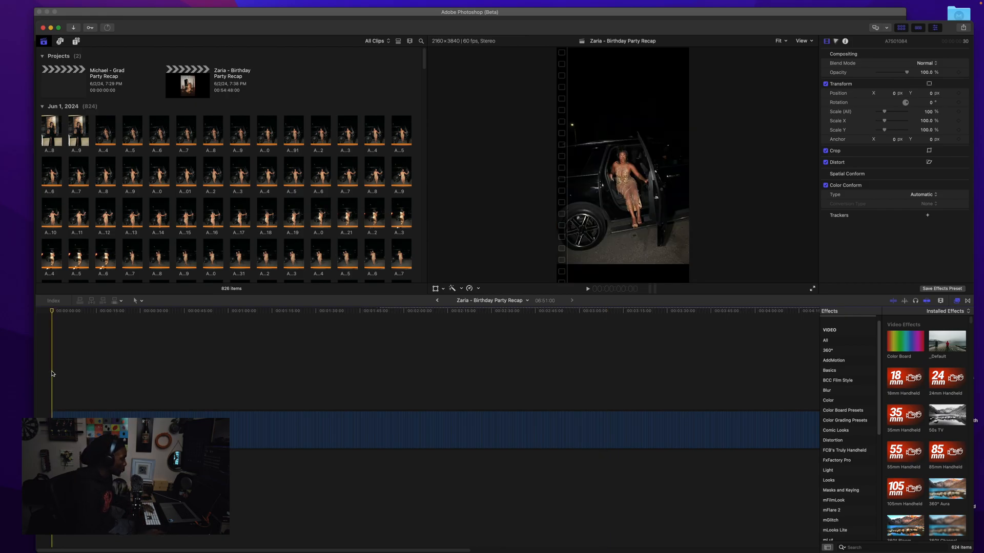
key(super+equal)
key(super+equal)
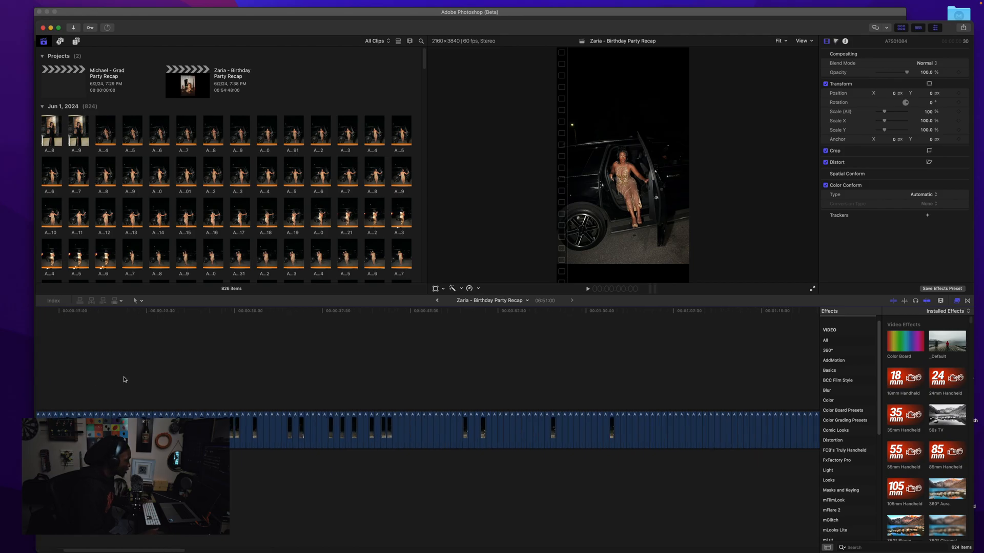
click(63, 316)
click(48, 318)
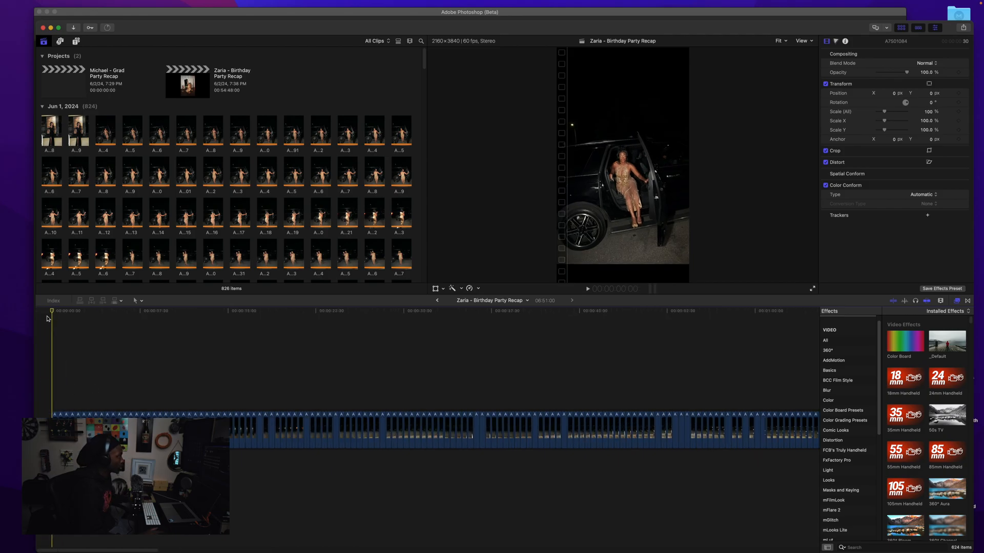
Step: Play the photo sequence from the start of the timeline to judge its pace
key(space)
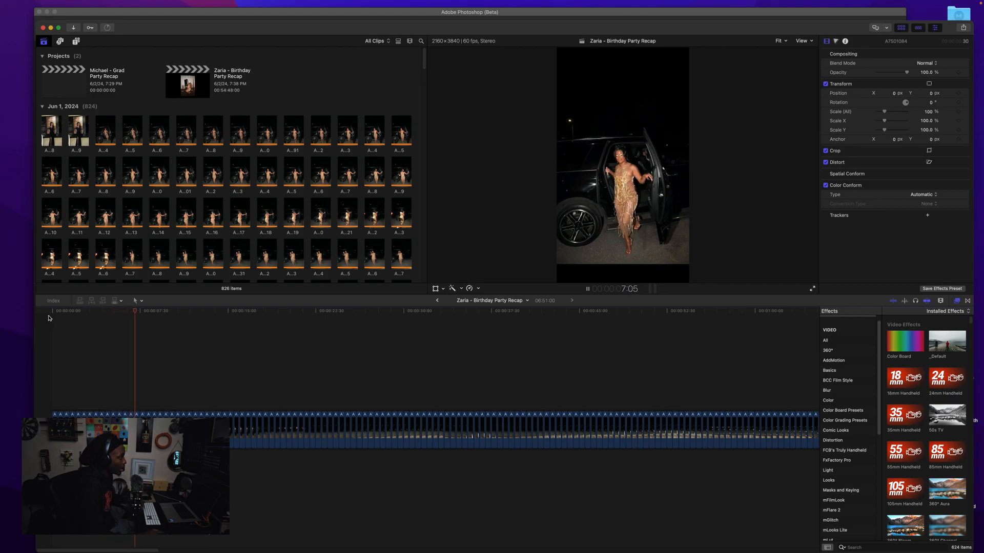
key(space)
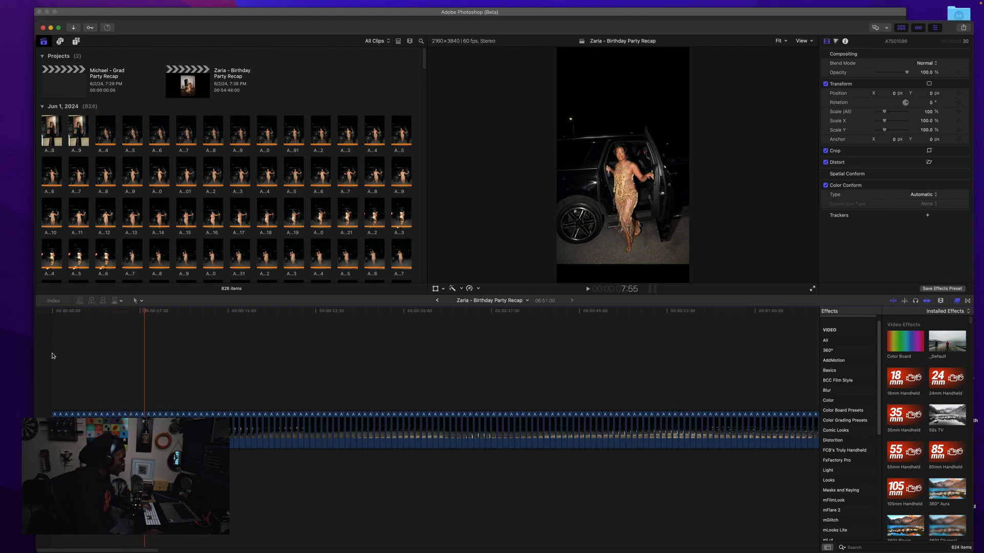
Step: Set the duration of all photos in the timeline to 15 frames each and play the sequence from the start
key(super+minus)
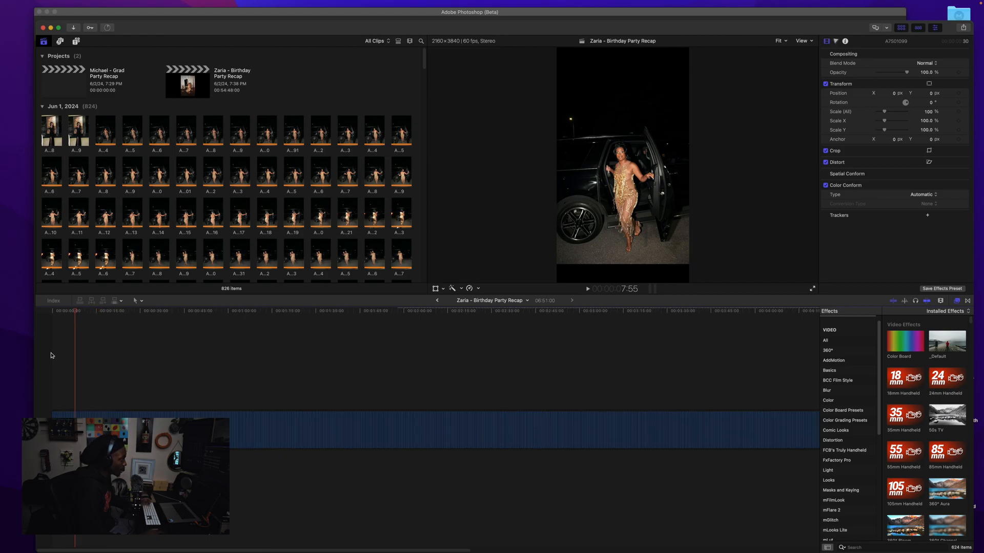
drag(52, 353, 669, 423)
key(ctrl+d)
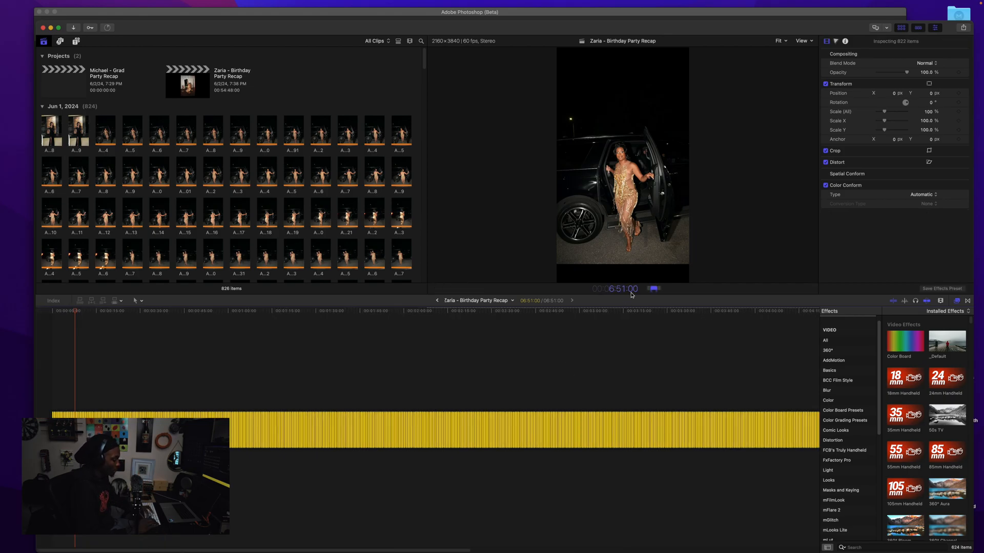
text(15)
key(Return)
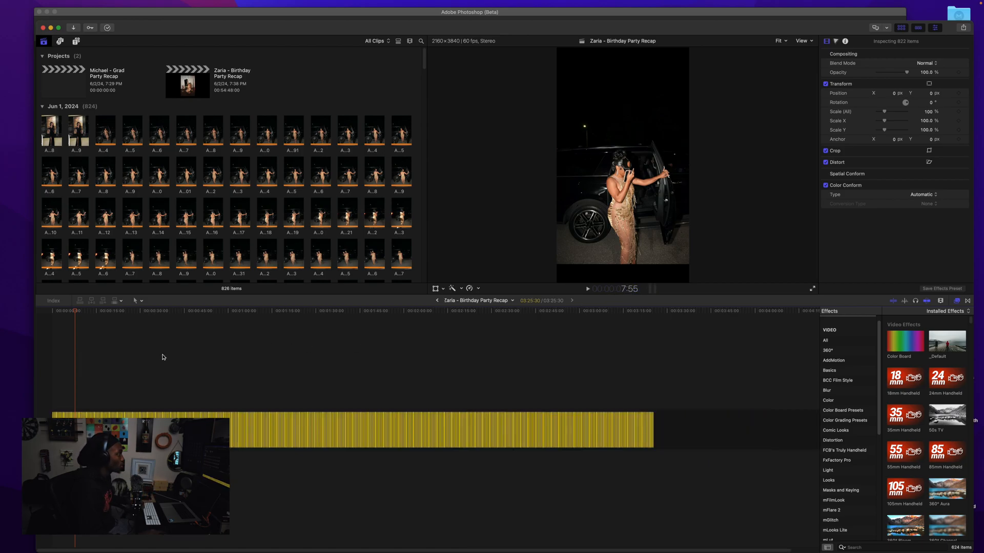
click(52, 348)
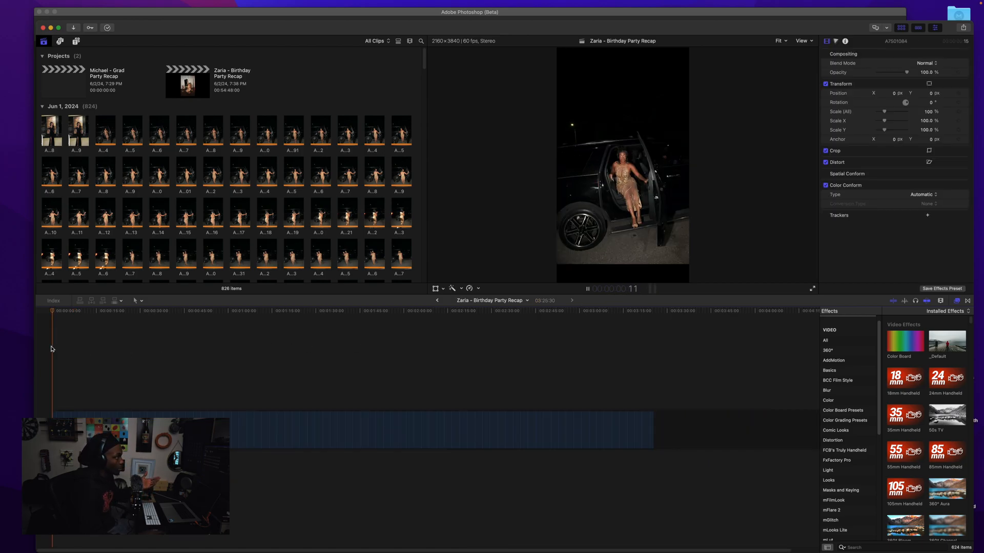
key(space)
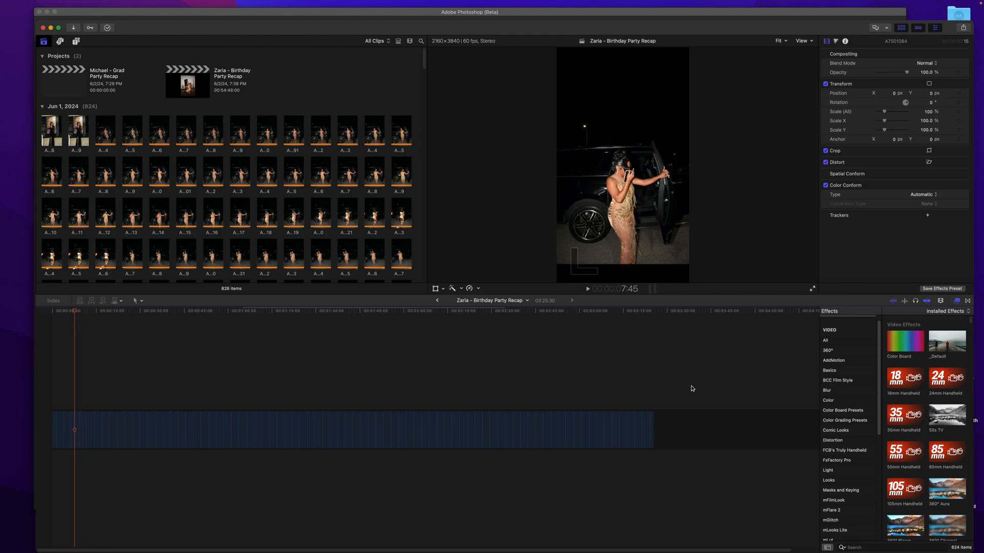
Step: Set the duration of all timeline photos to 10 frames each and preview the faster sequence from the start
drag(689, 389, 44, 436)
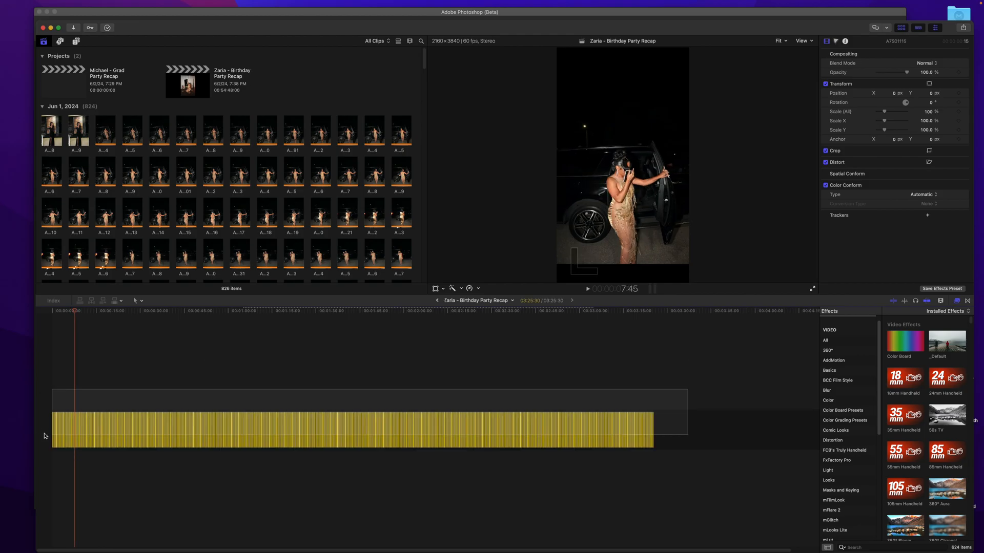
key(ctrl+d)
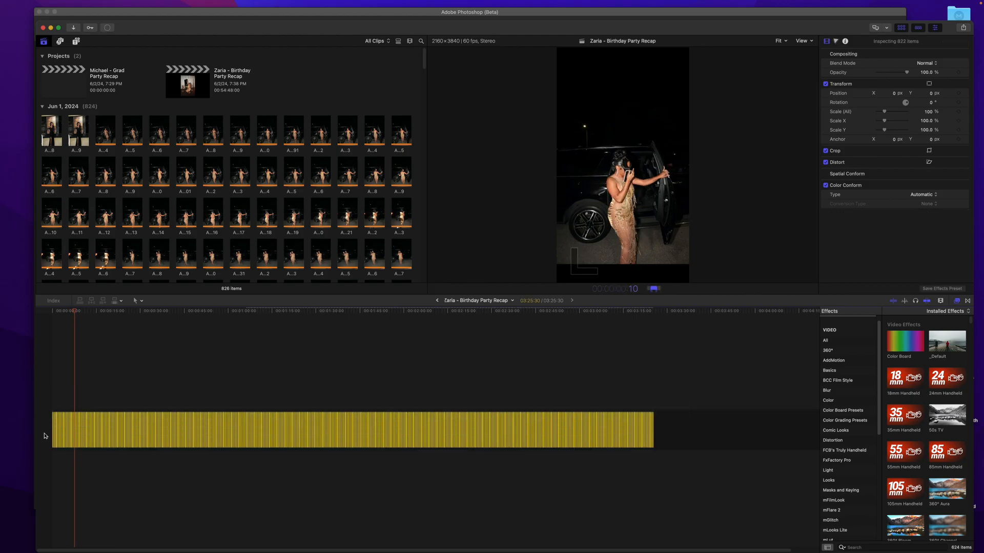
text(10)
key(Return)
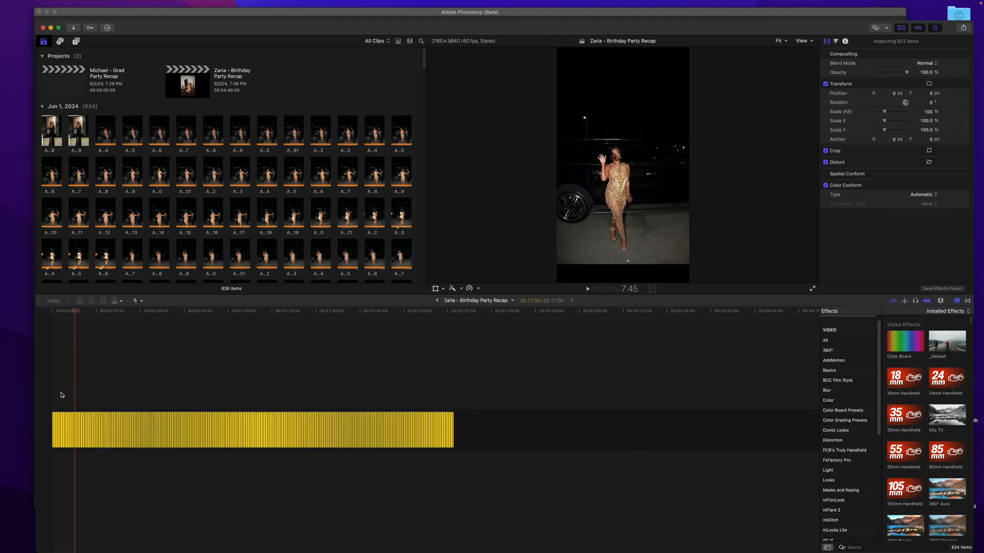
click(49, 387)
key(space)
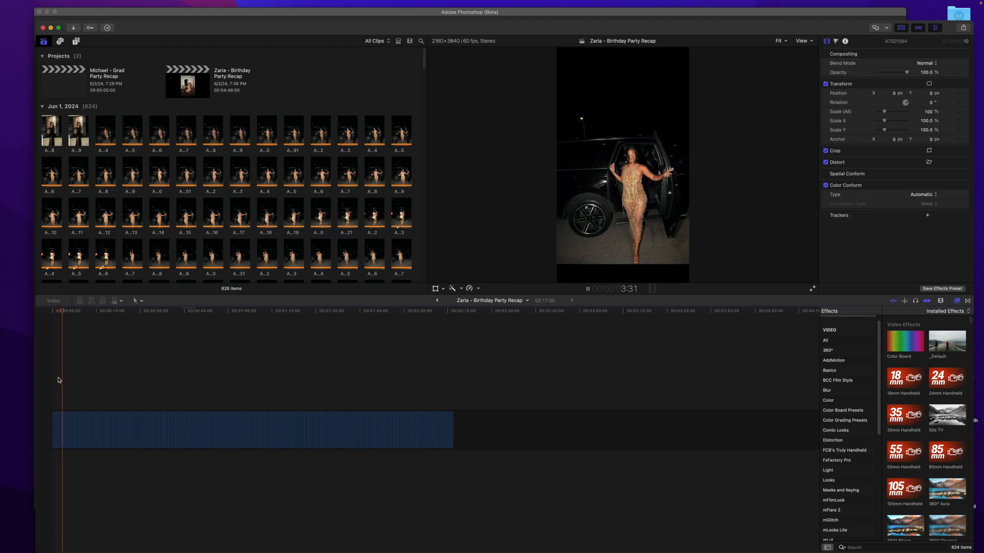
key(space)
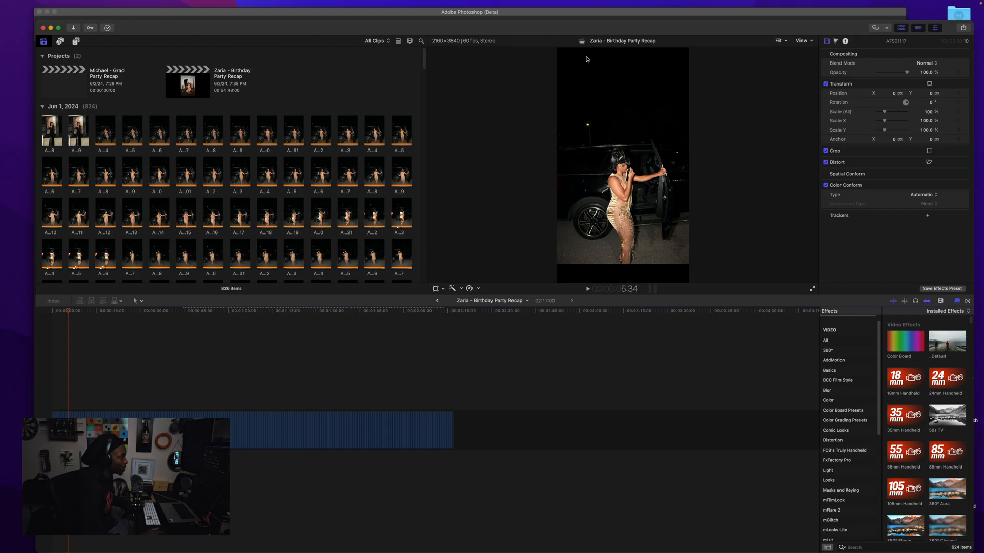
Step: Scale all timeline photos up to about 118% with Transform to fill the vertical frame, and play the result from the start
drag(481, 370, 51, 433)
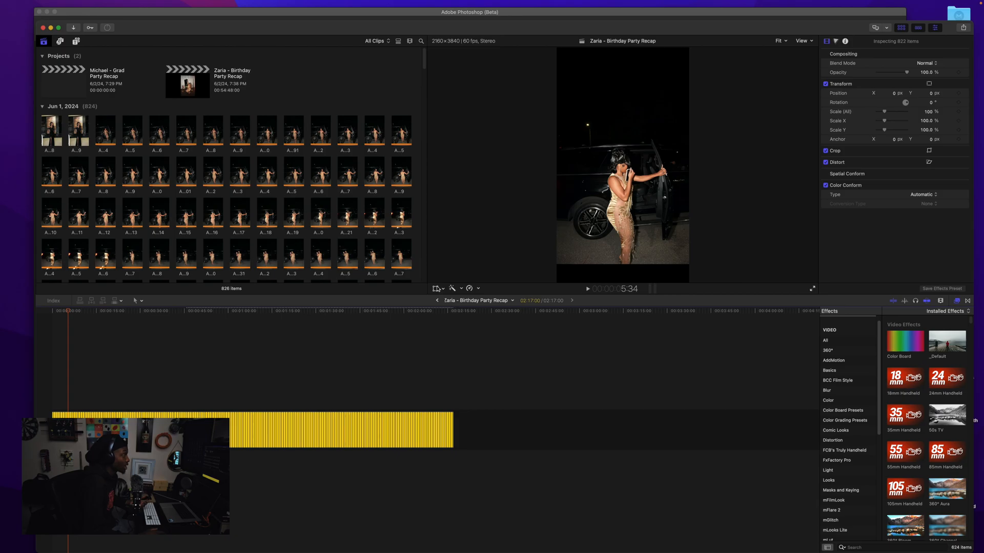
click(435, 288)
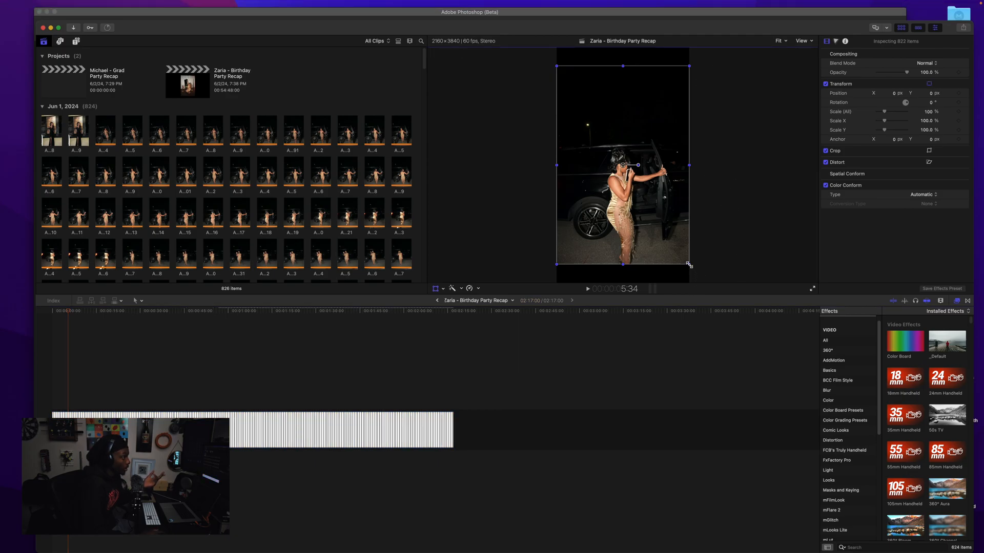
drag(689, 265, 703, 282)
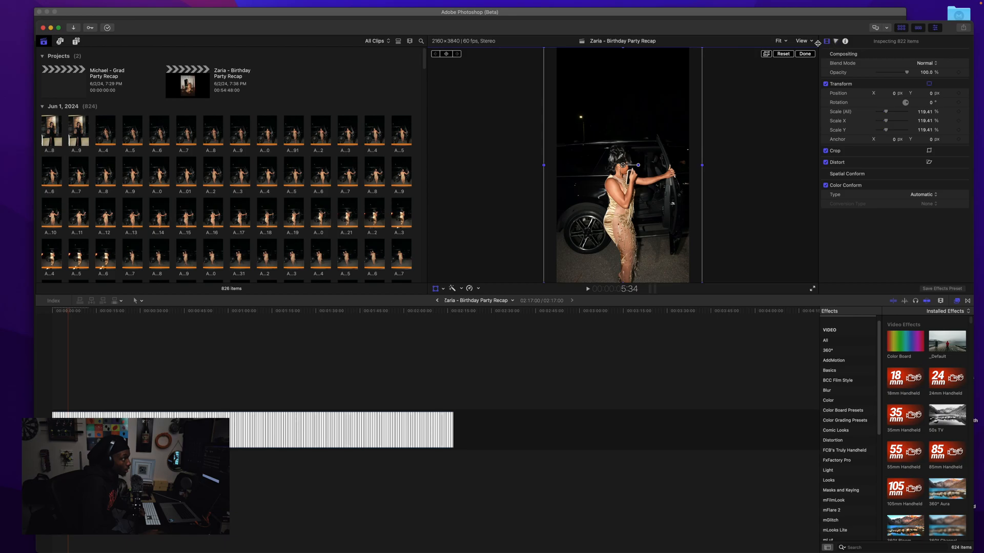
click(780, 44)
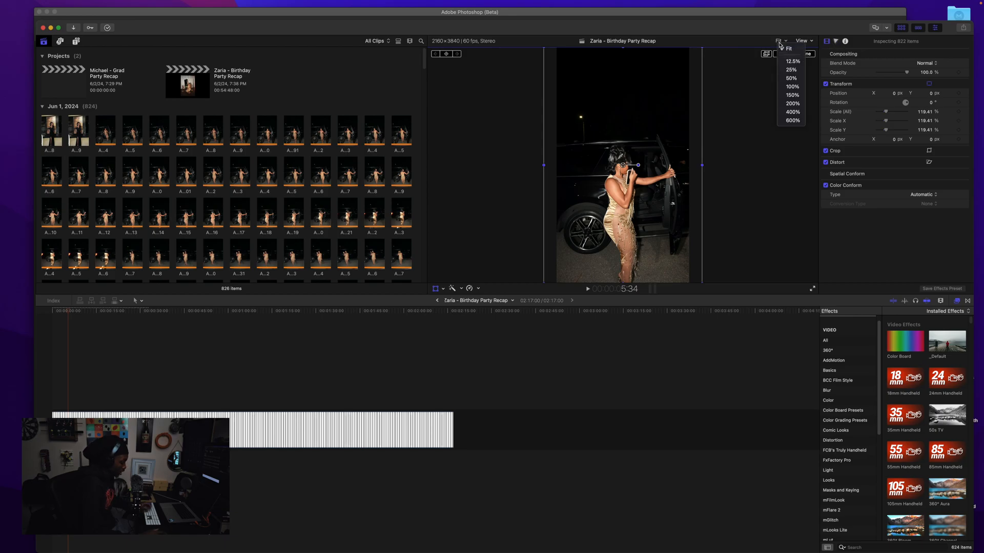
click(789, 48)
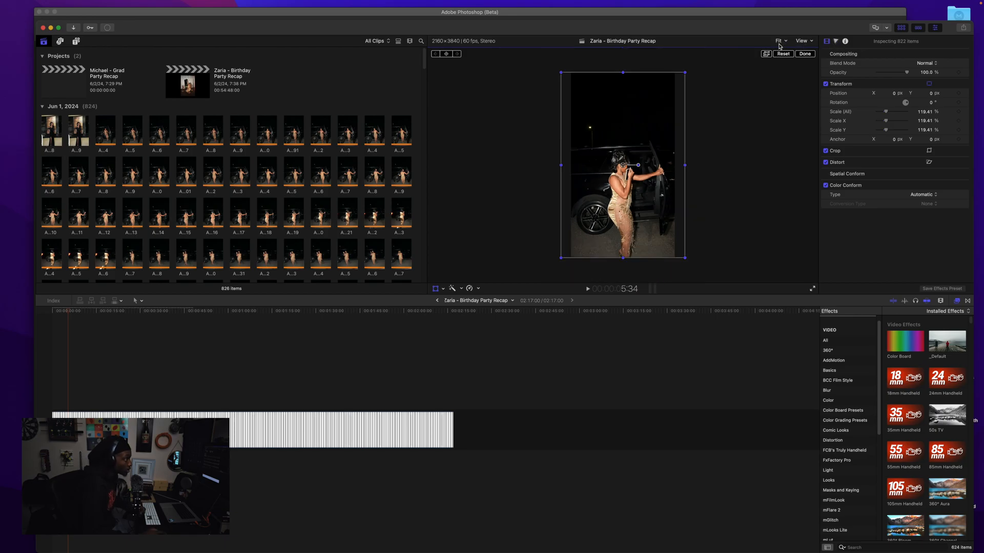
drag(685, 258, 684, 258)
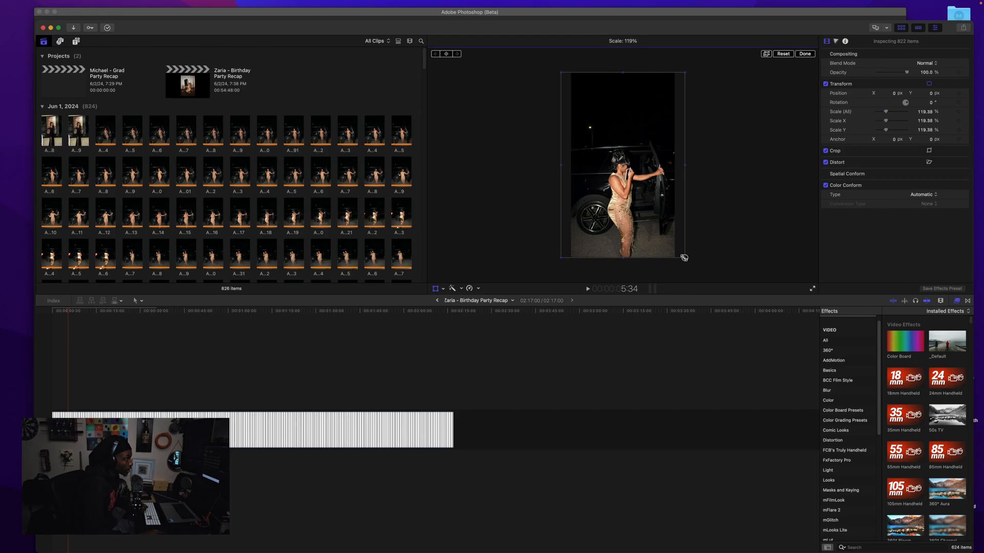
drag(684, 257, 682, 256)
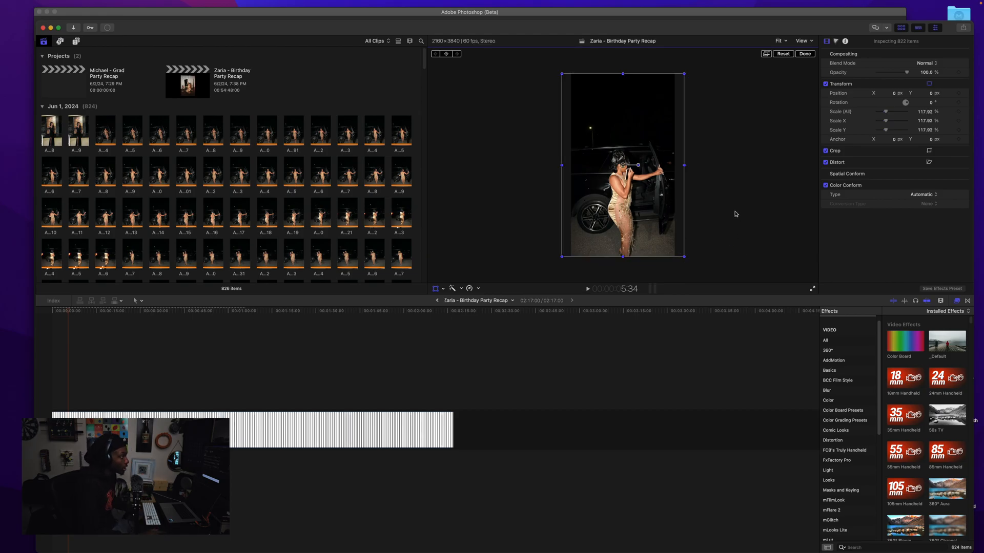
key(shift+t)
click(45, 357)
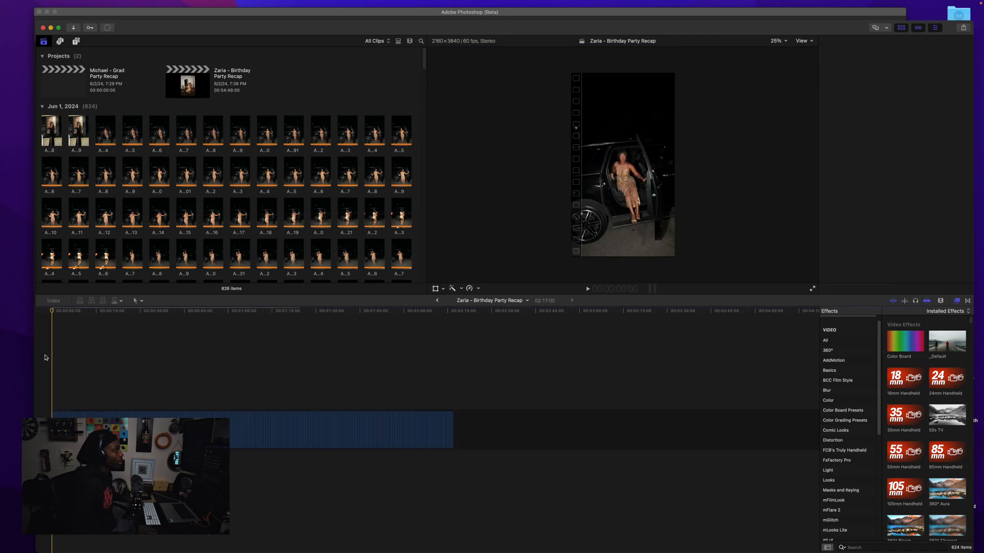
key(space)
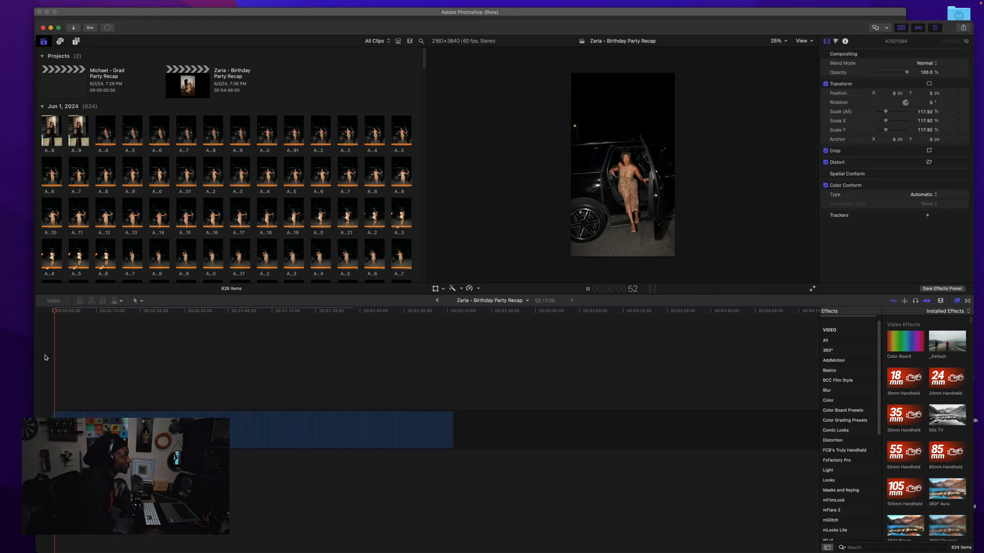
Step: Select all timeline photos again and enlarge them with Transform to a scale of about 122.6%
drag(552, 368, 52, 445)
drag(145, 391, 149, 389)
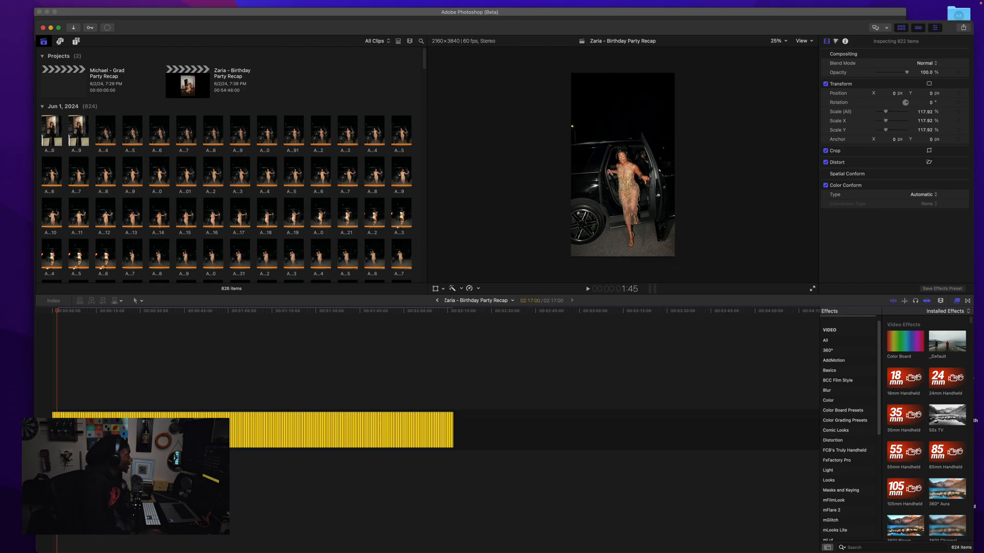
key(shift+t)
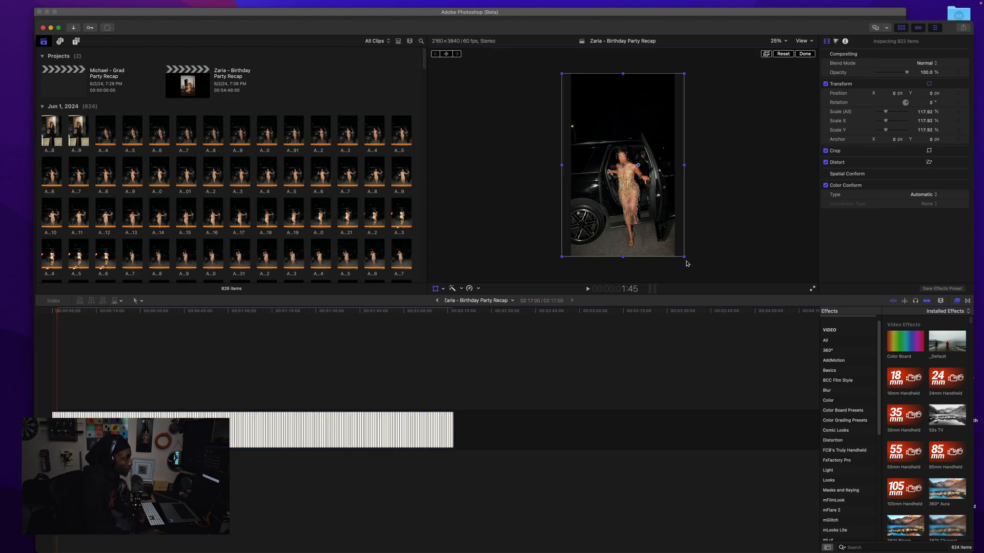
drag(684, 256, 686, 261)
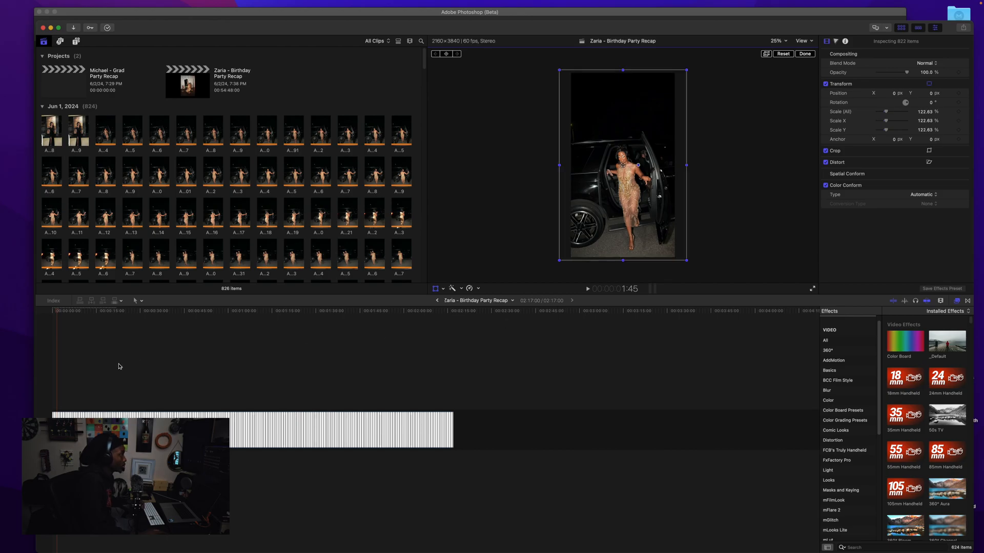
Step: Play the enlarged photos from the start and from several points further along the timeline to check the framing
click(237, 363)
click(52, 357)
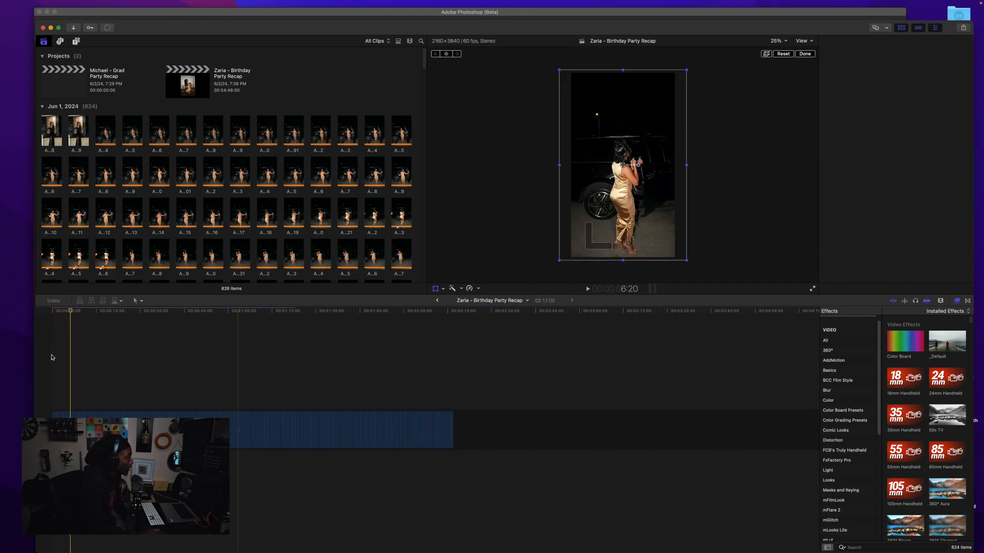
key(space)
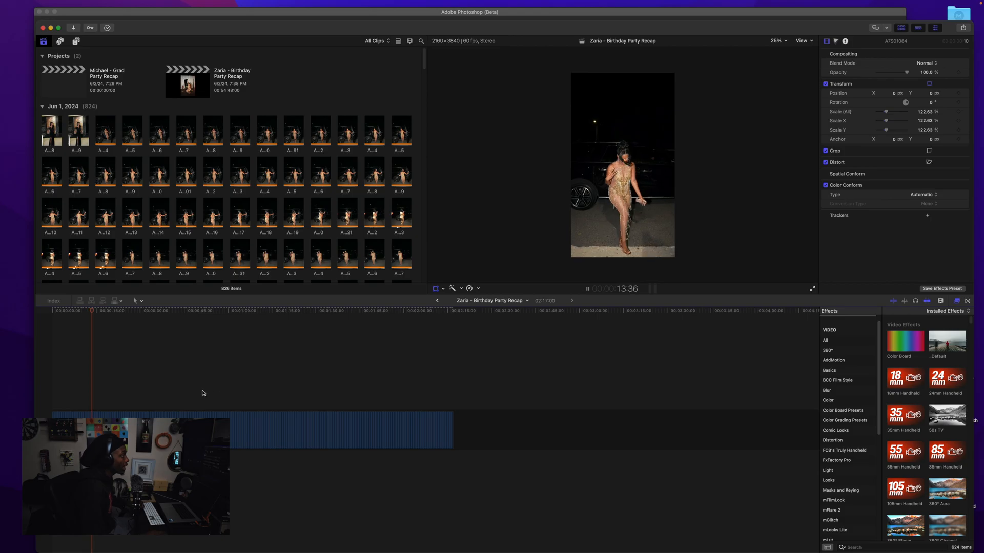
click(238, 396)
key(space)
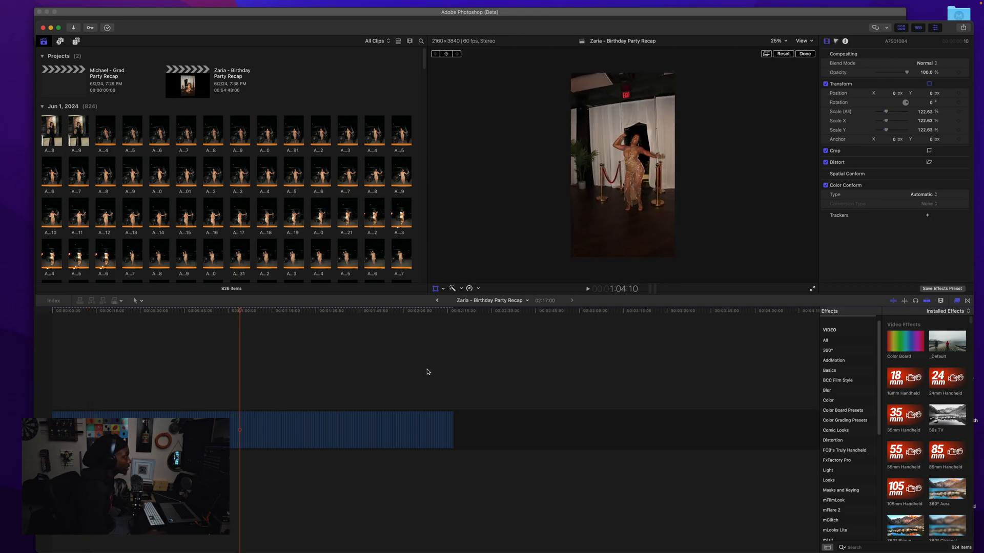
click(333, 375)
key(space)
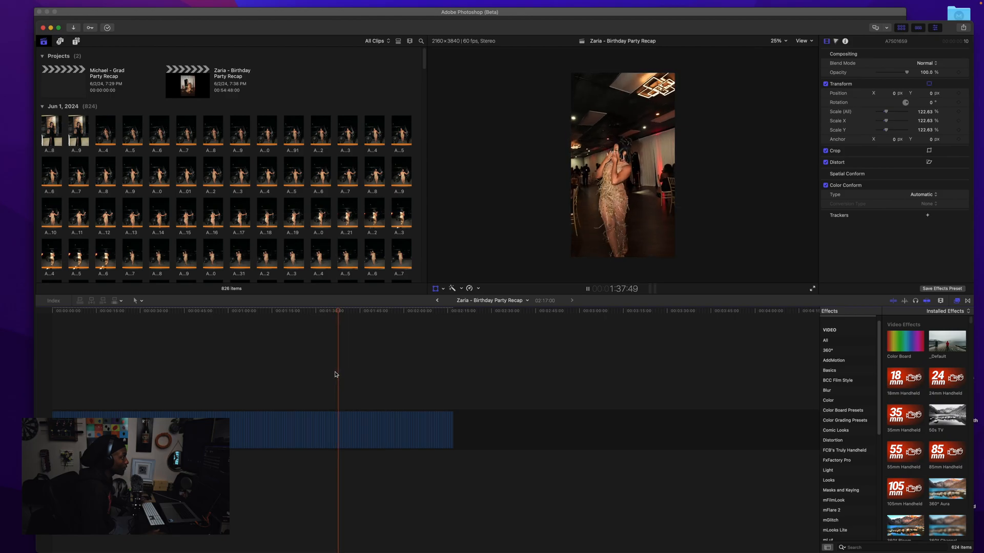
click(230, 372)
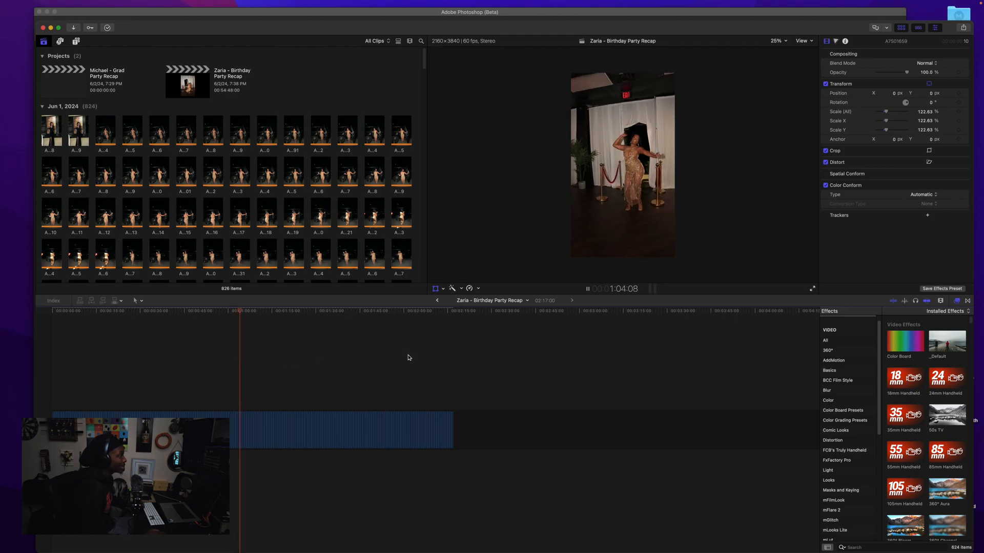
key(space)
Step: Combine all photos in the timeline into a new compound clip in the 6-2-24 event, keeping the suggested name
drag(466, 369, 162, 415)
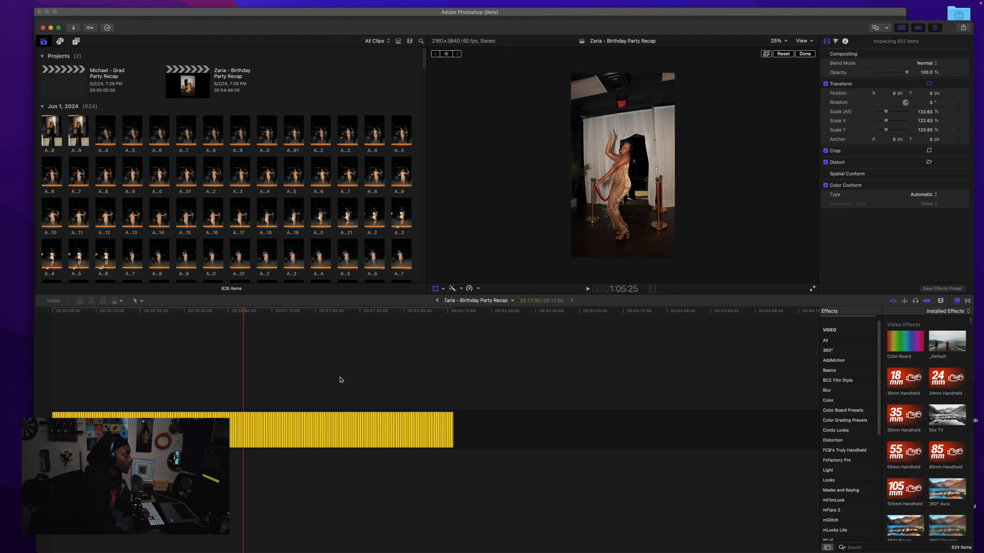
key(shift+t)
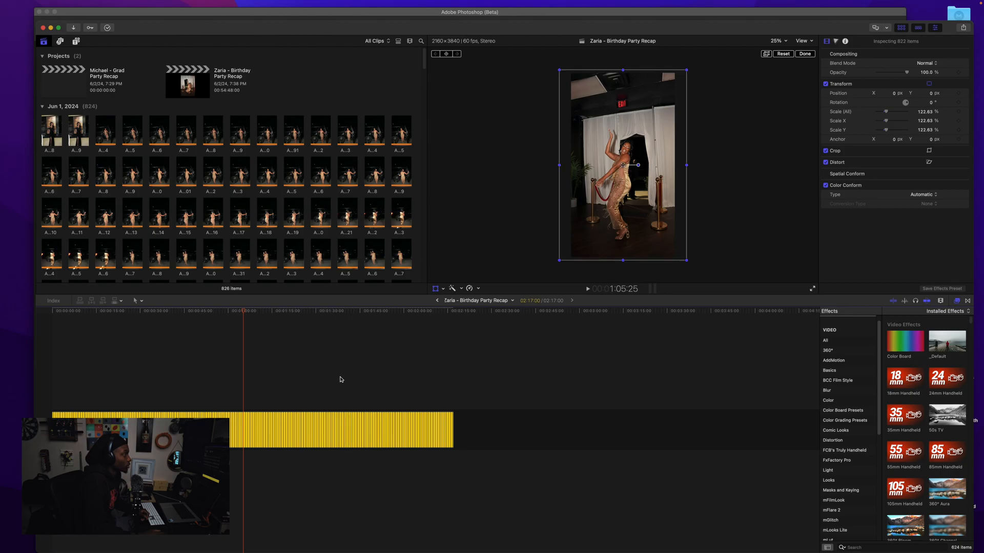
right_click(223, 425)
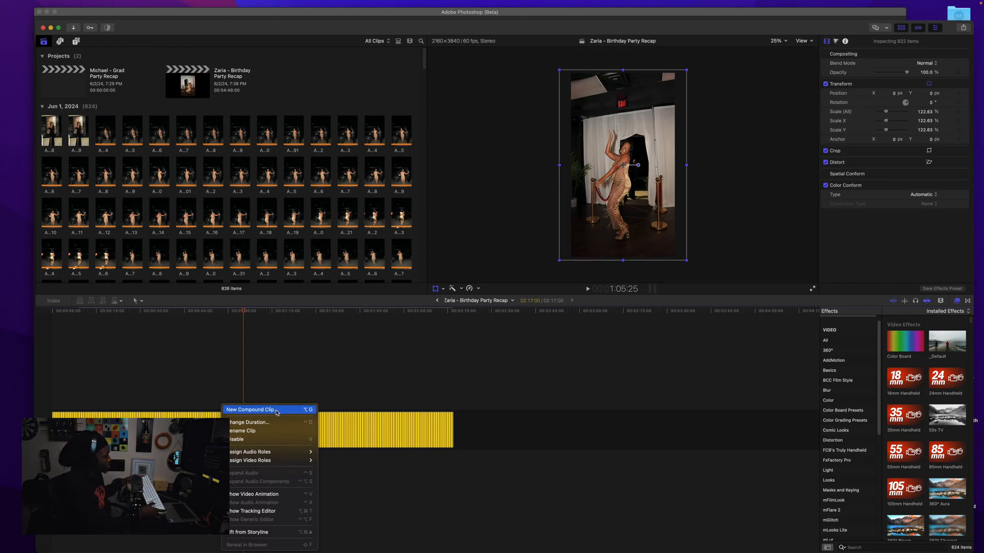
click(276, 410)
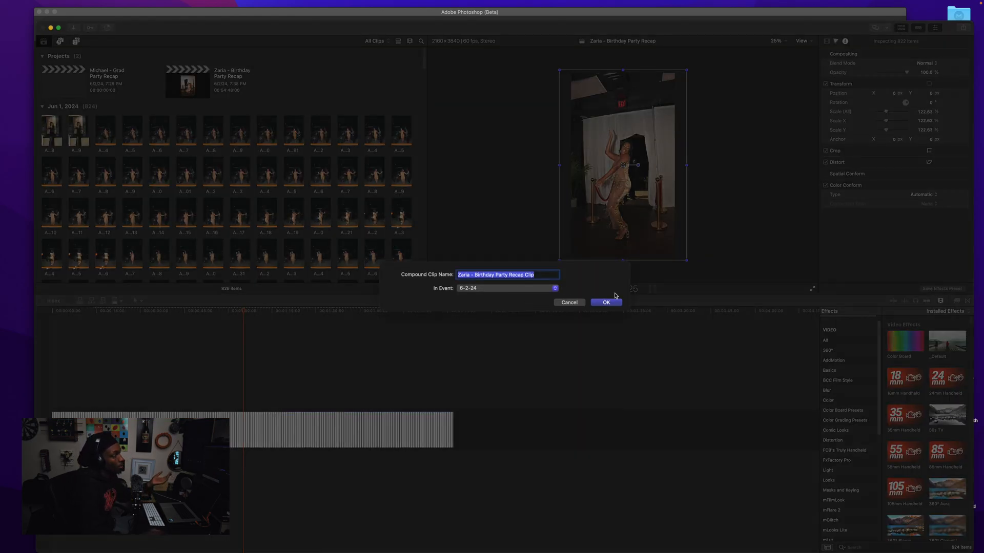
click(612, 303)
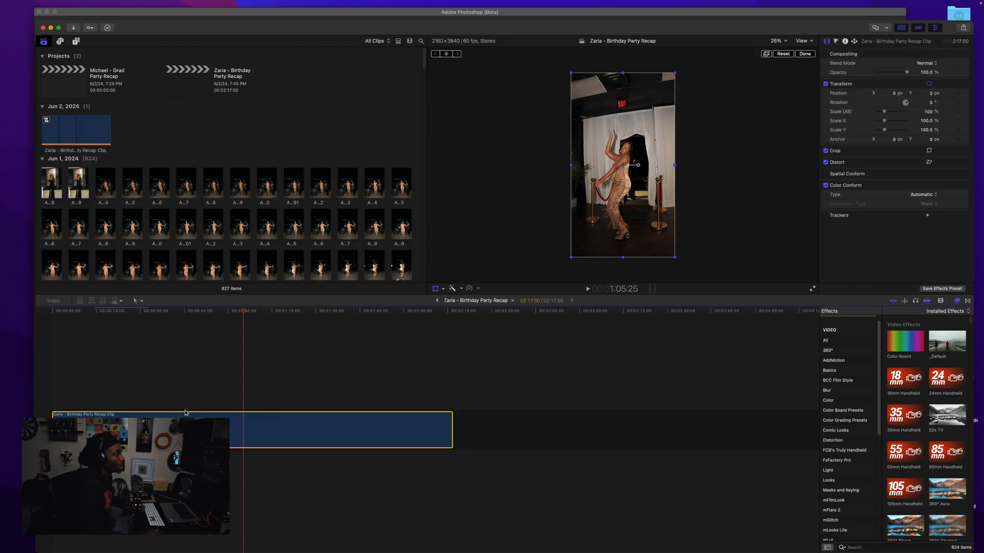
Step: Skim through the compound clip in the timeline and play it from the start
click(217, 384)
click(281, 373)
drag(280, 313, 213, 313)
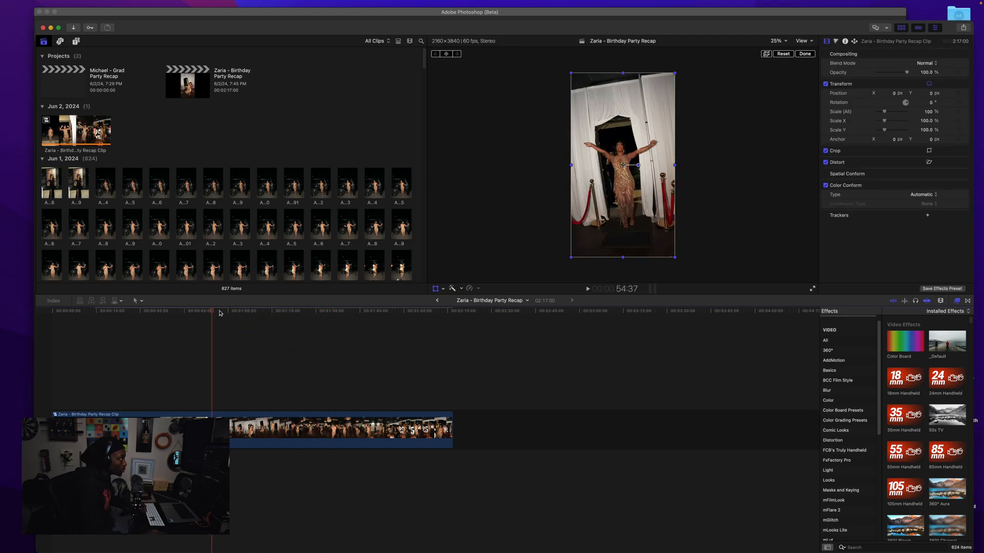
click(50, 346)
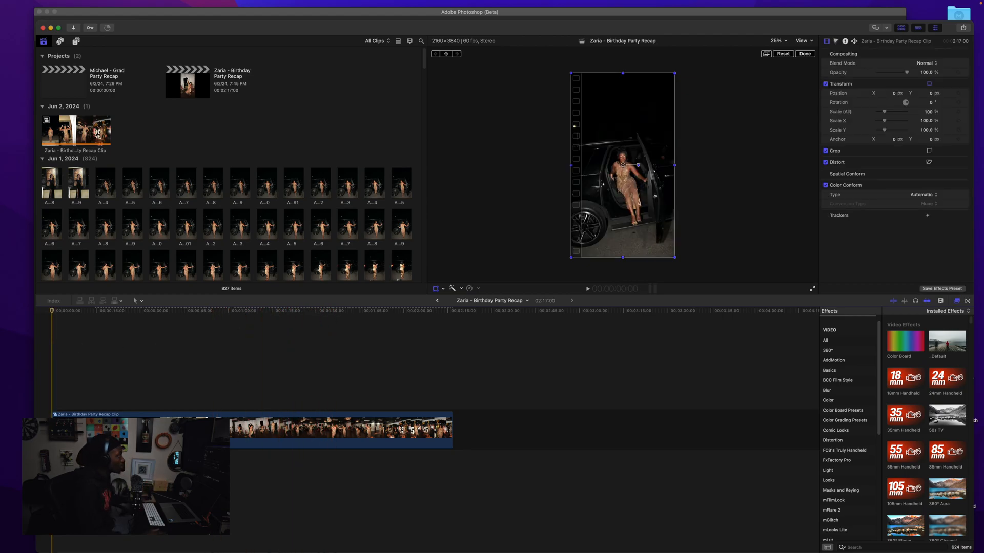
key(space)
key(space)
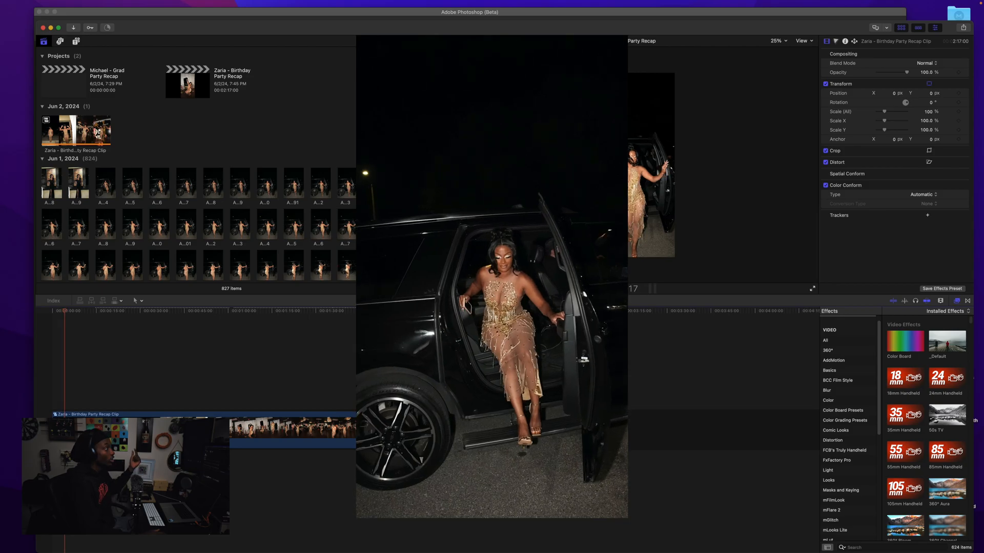
key(space)
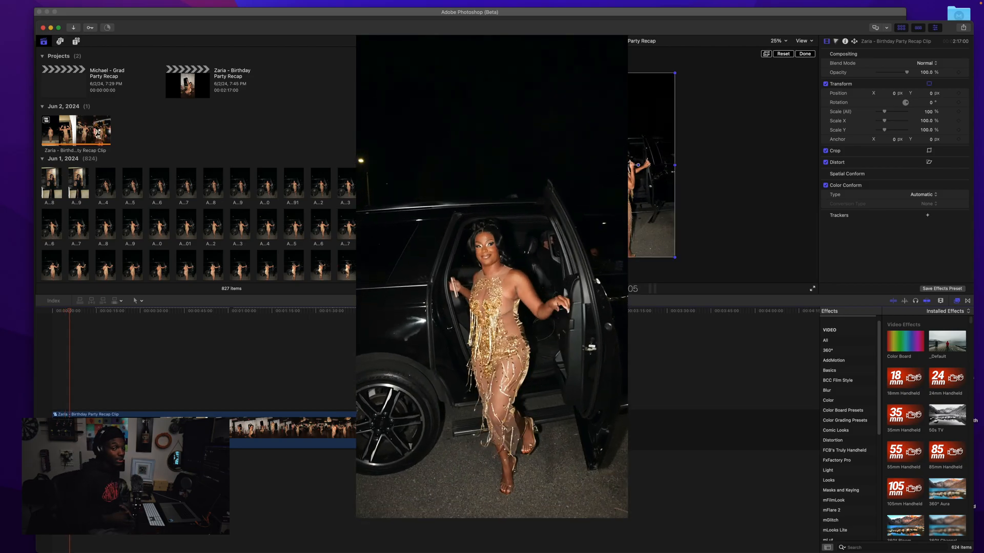